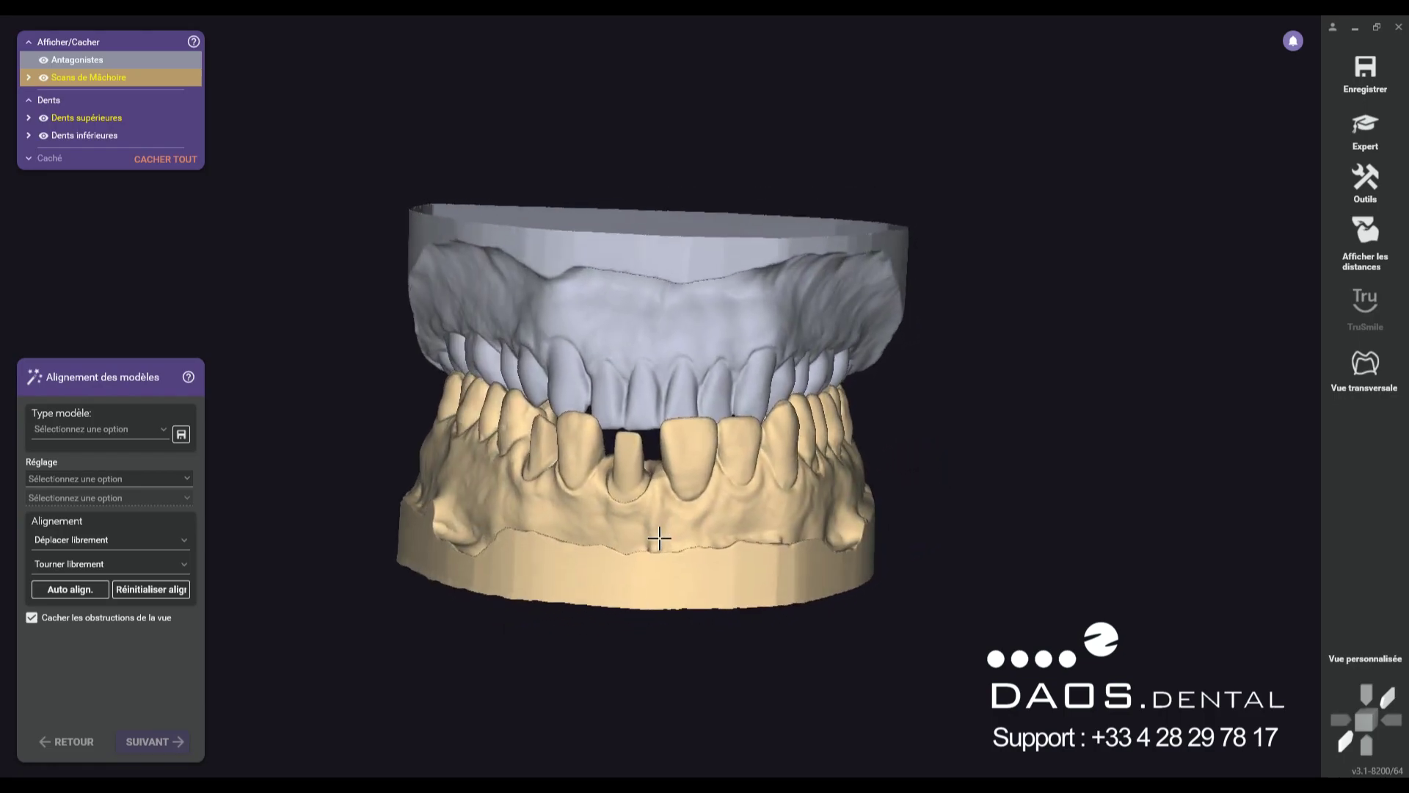
- Set the model type to Plateless model with the "with extra dies" option
click(91, 429)
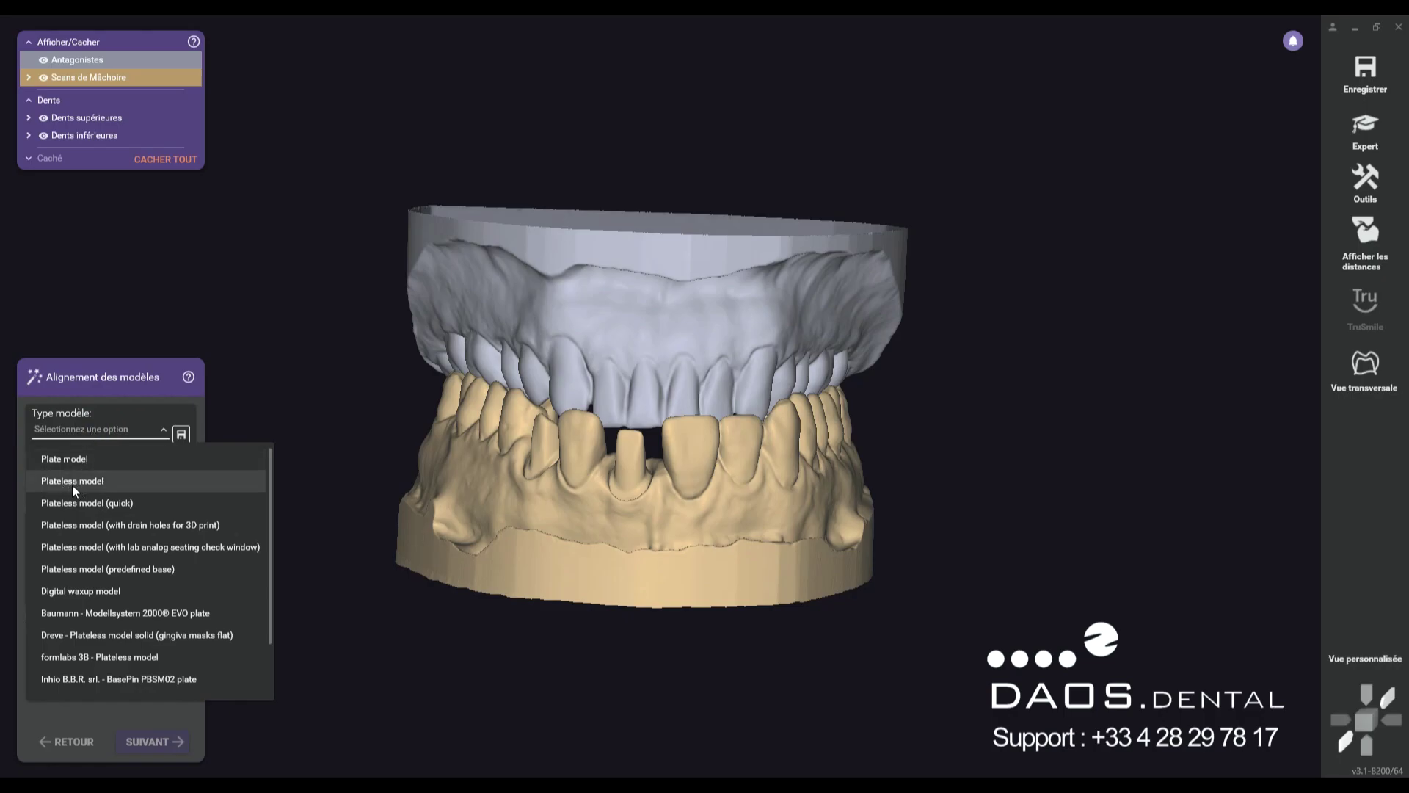
click(103, 482)
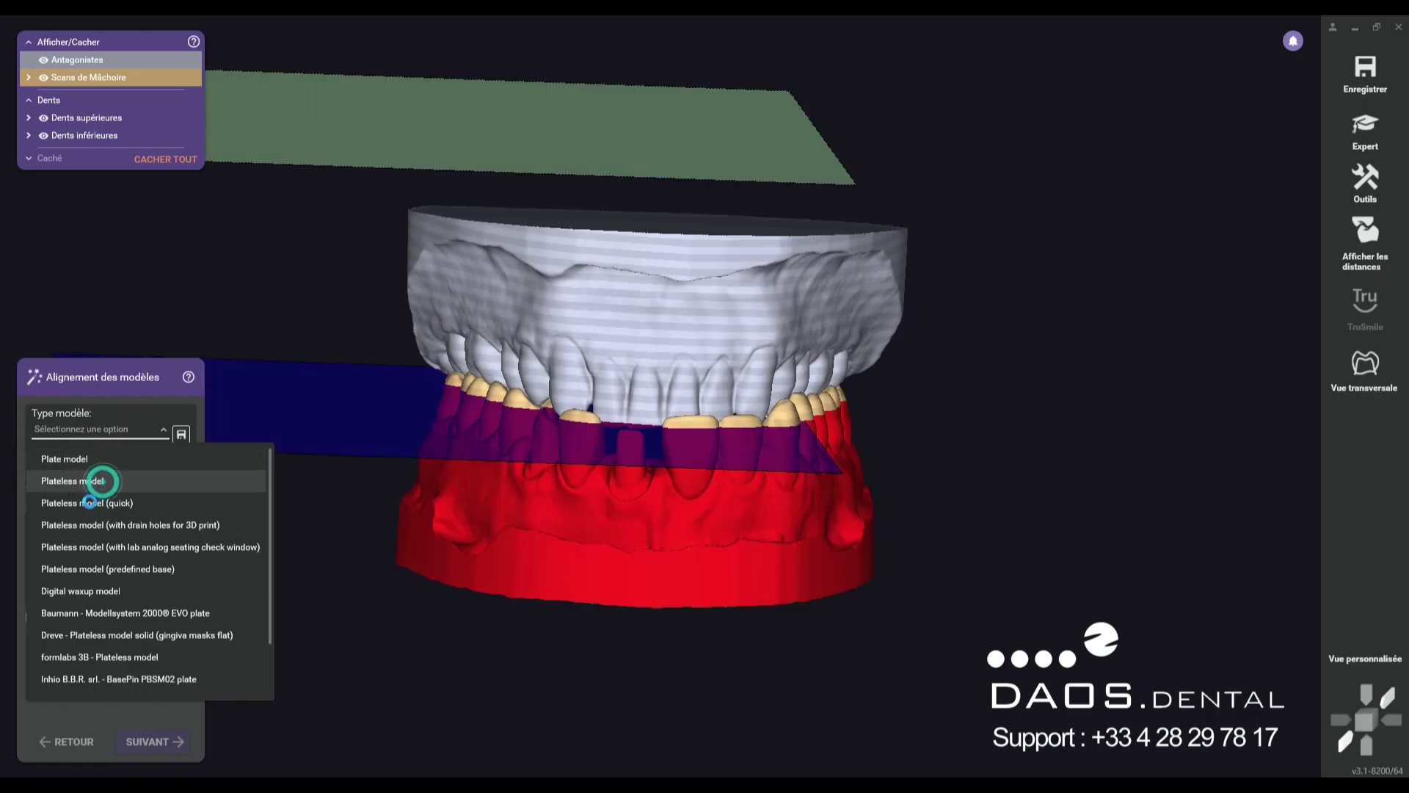
click(72, 448)
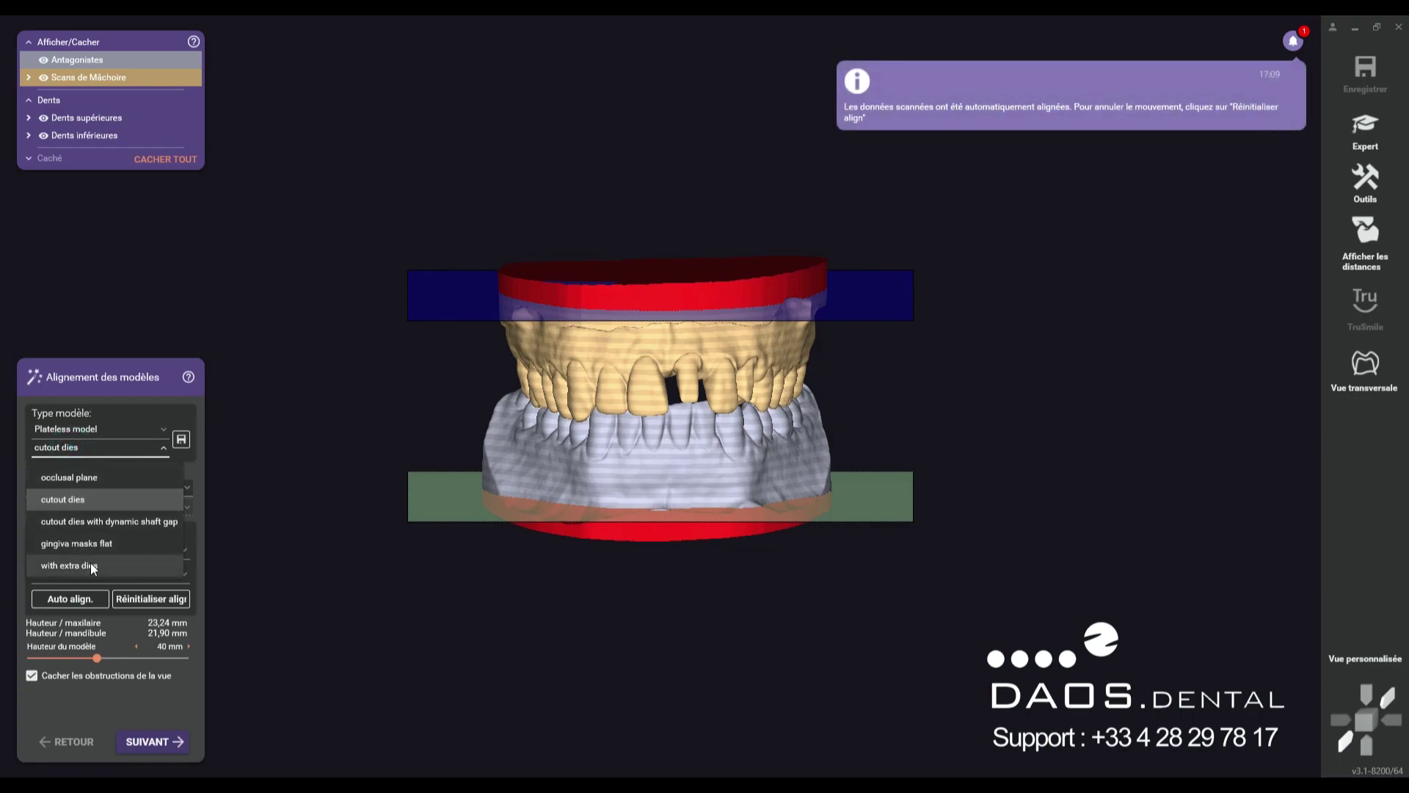
click(90, 562)
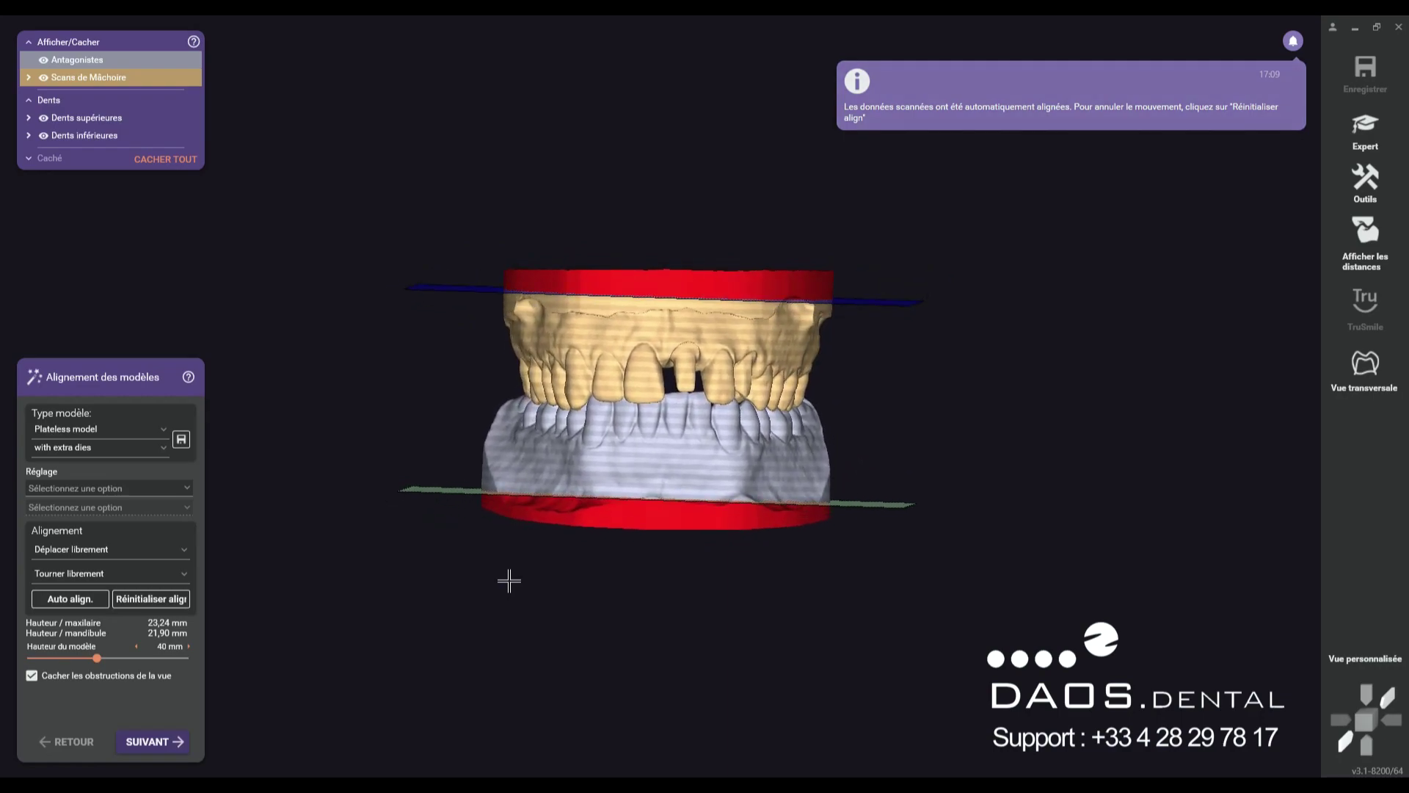
- Shift the aligned scans downward between the two base planes and continue to the 3D file editor
drag(643, 360, 639, 397)
right_drag(668, 563, 668, 564)
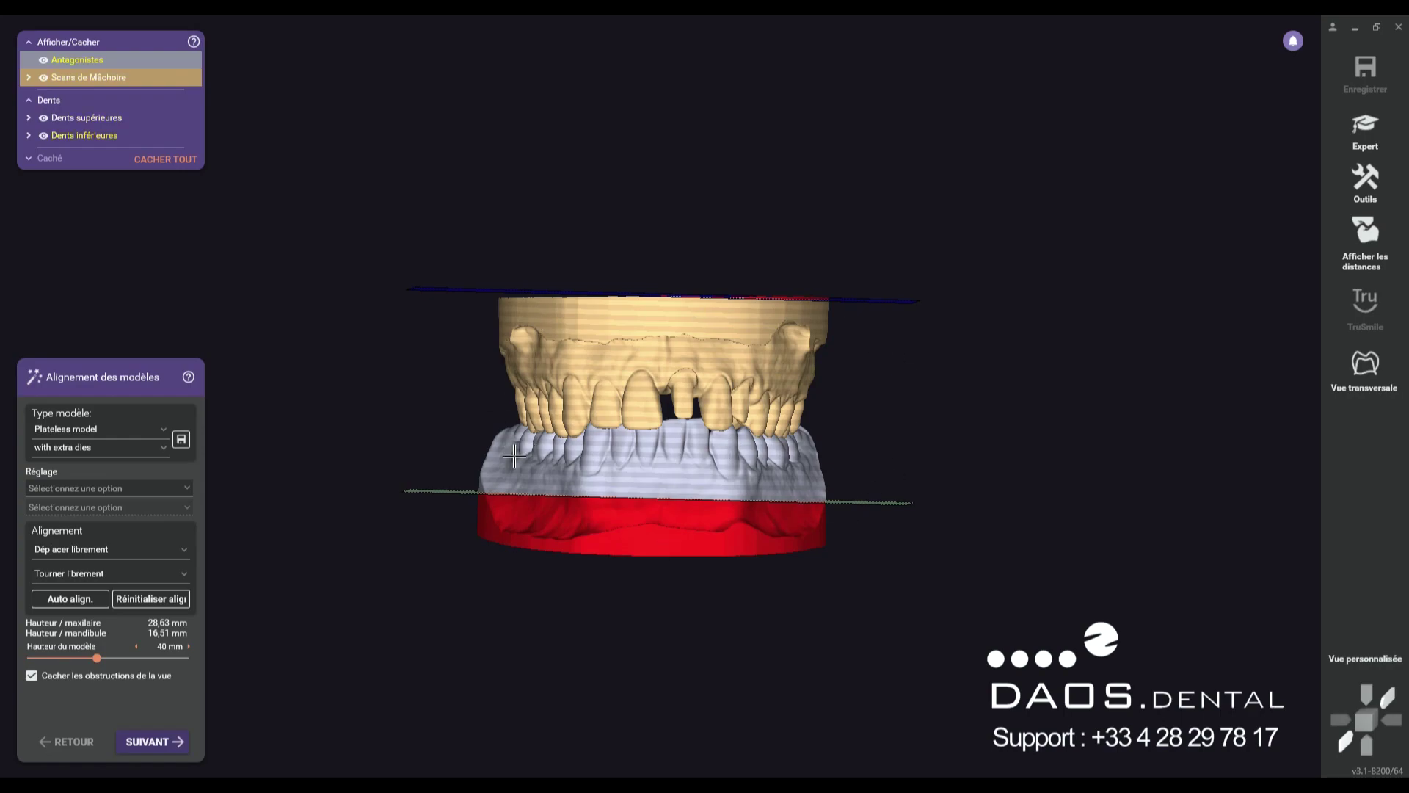
click(154, 742)
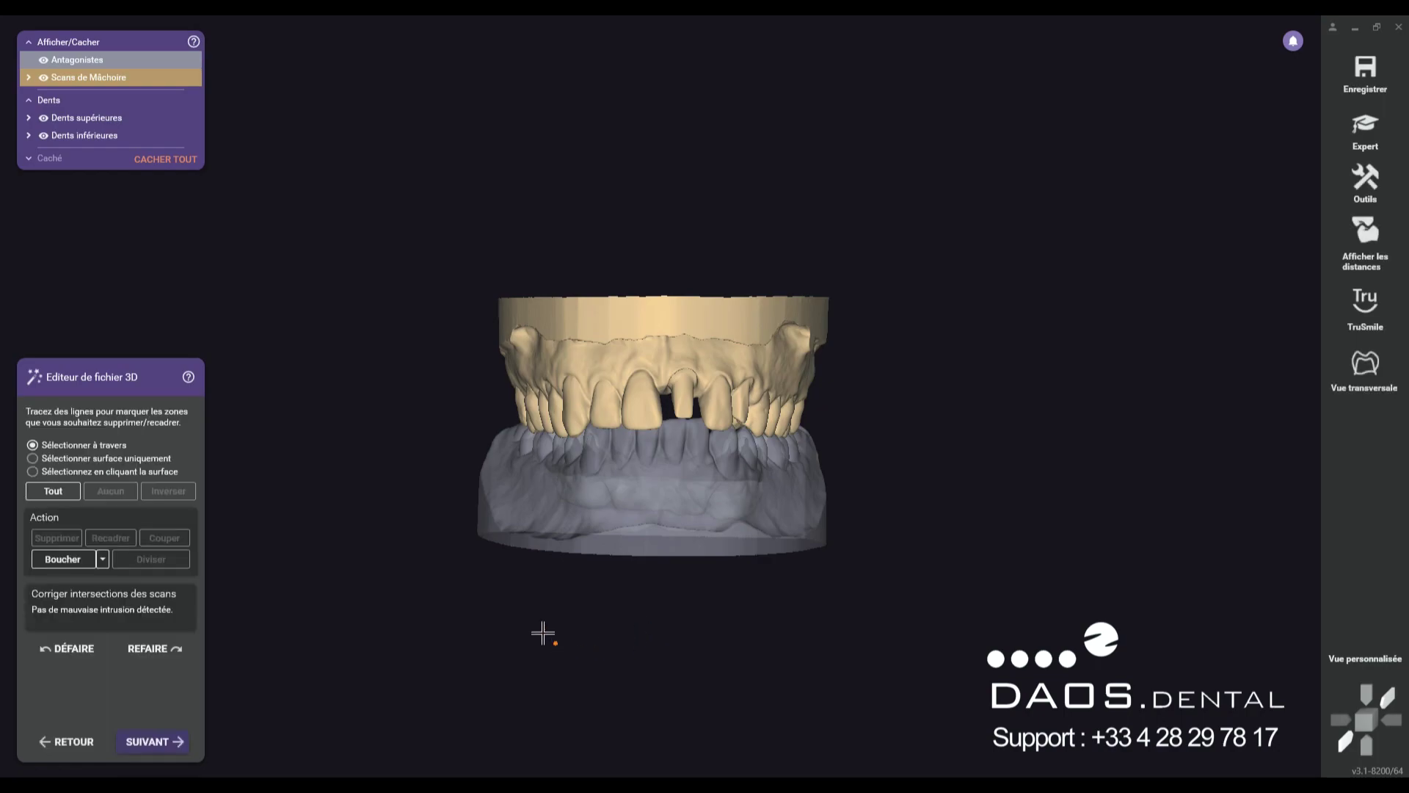
- Crop both scans by outlining the band around the teeth, inverting the selection and deleting everything outside it
click(460, 329)
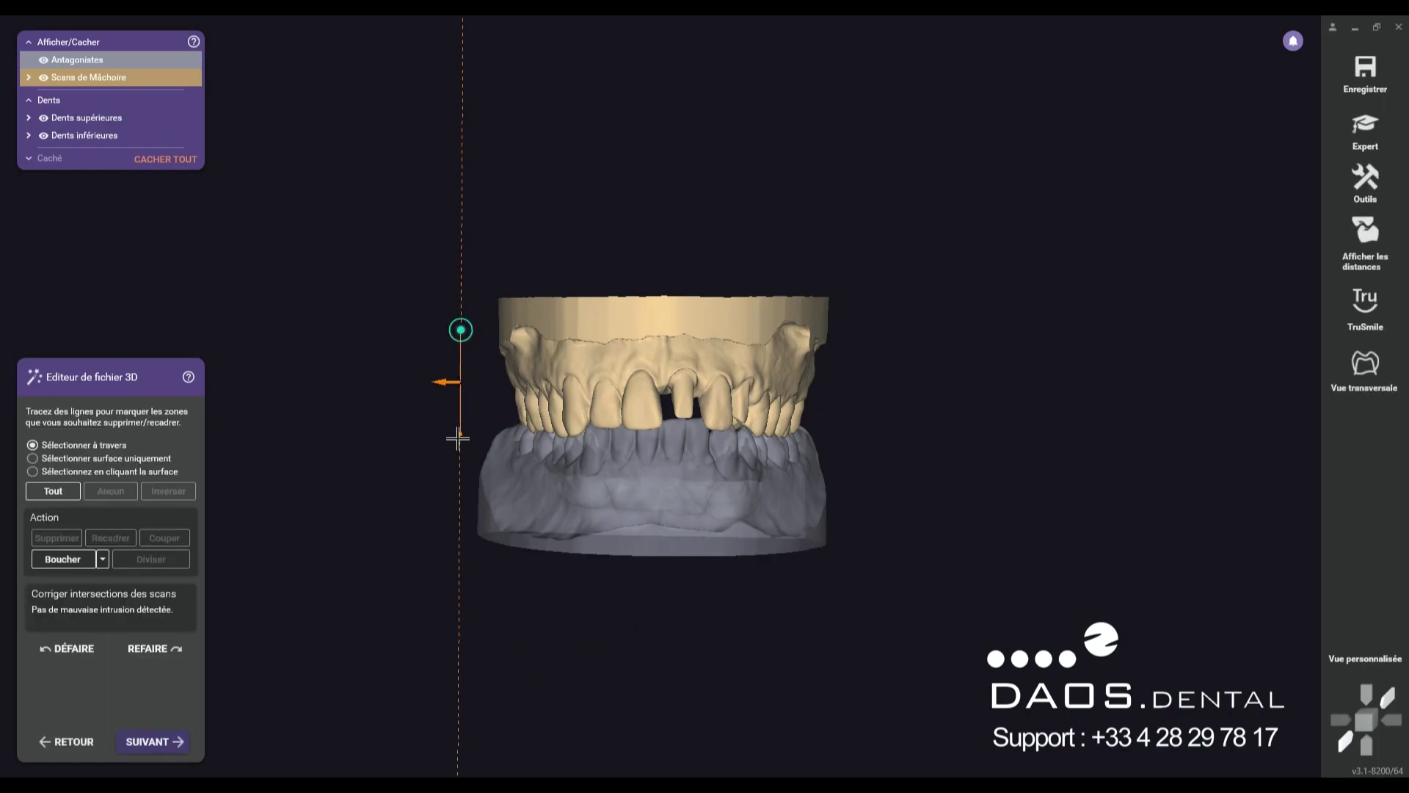
click(458, 486)
click(837, 496)
click(836, 353)
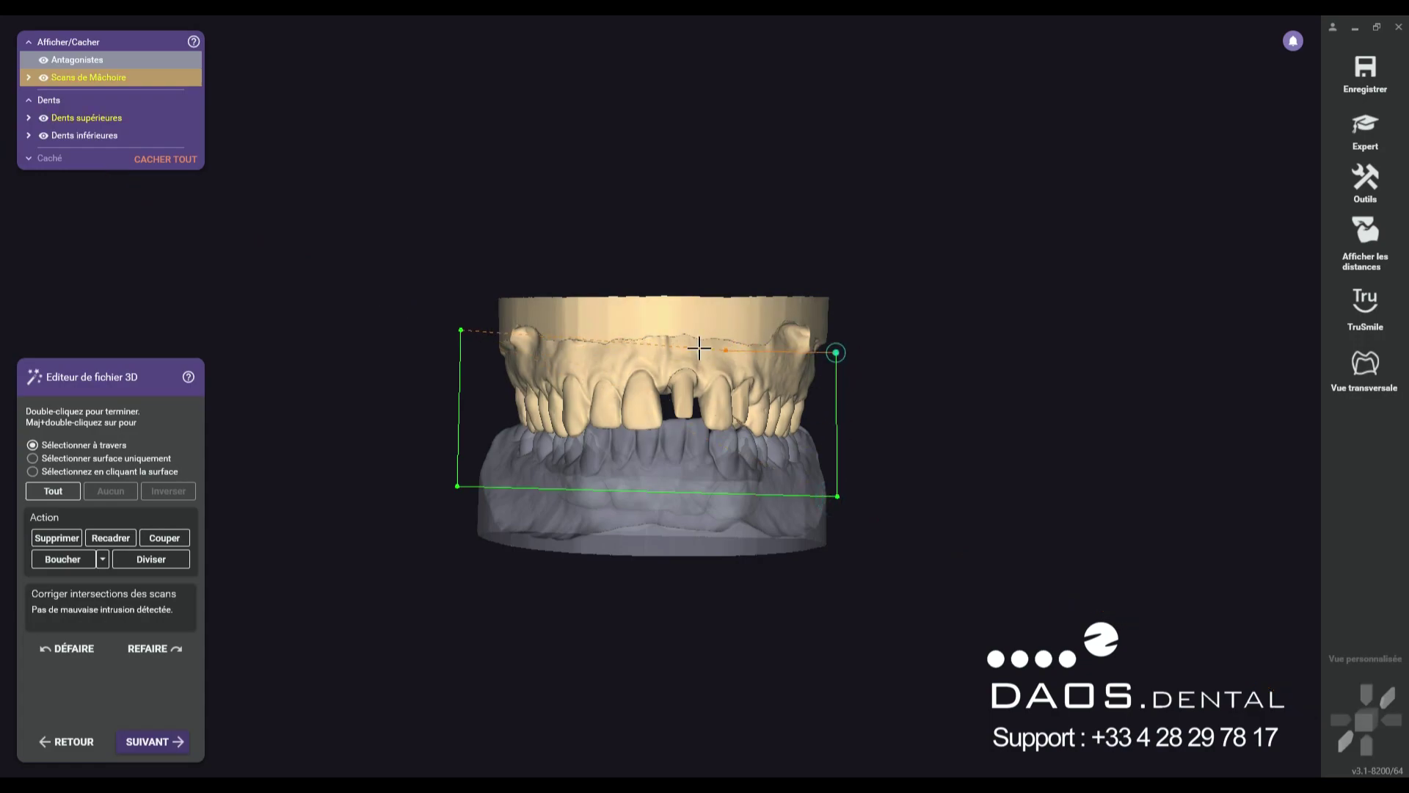
double_click(480, 331)
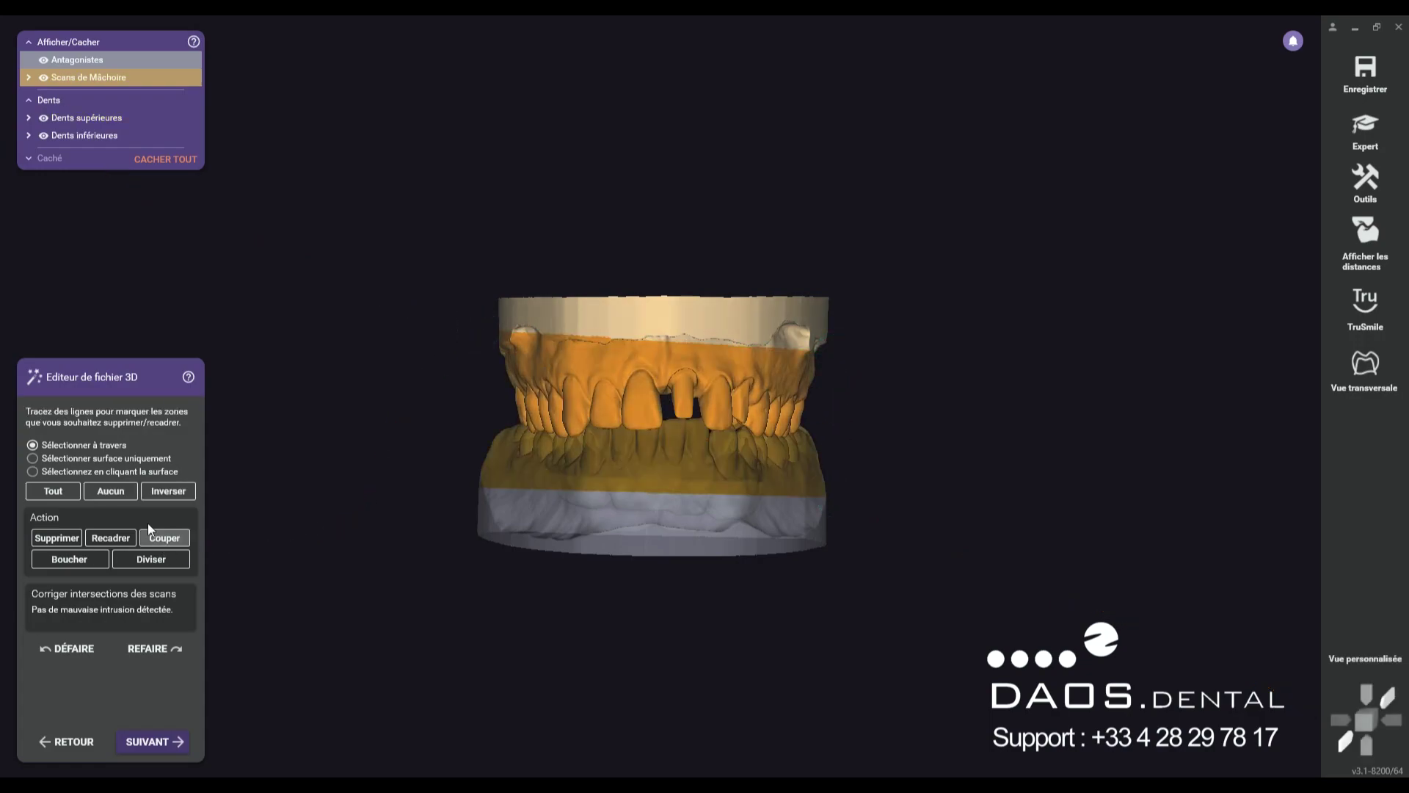
click(166, 491)
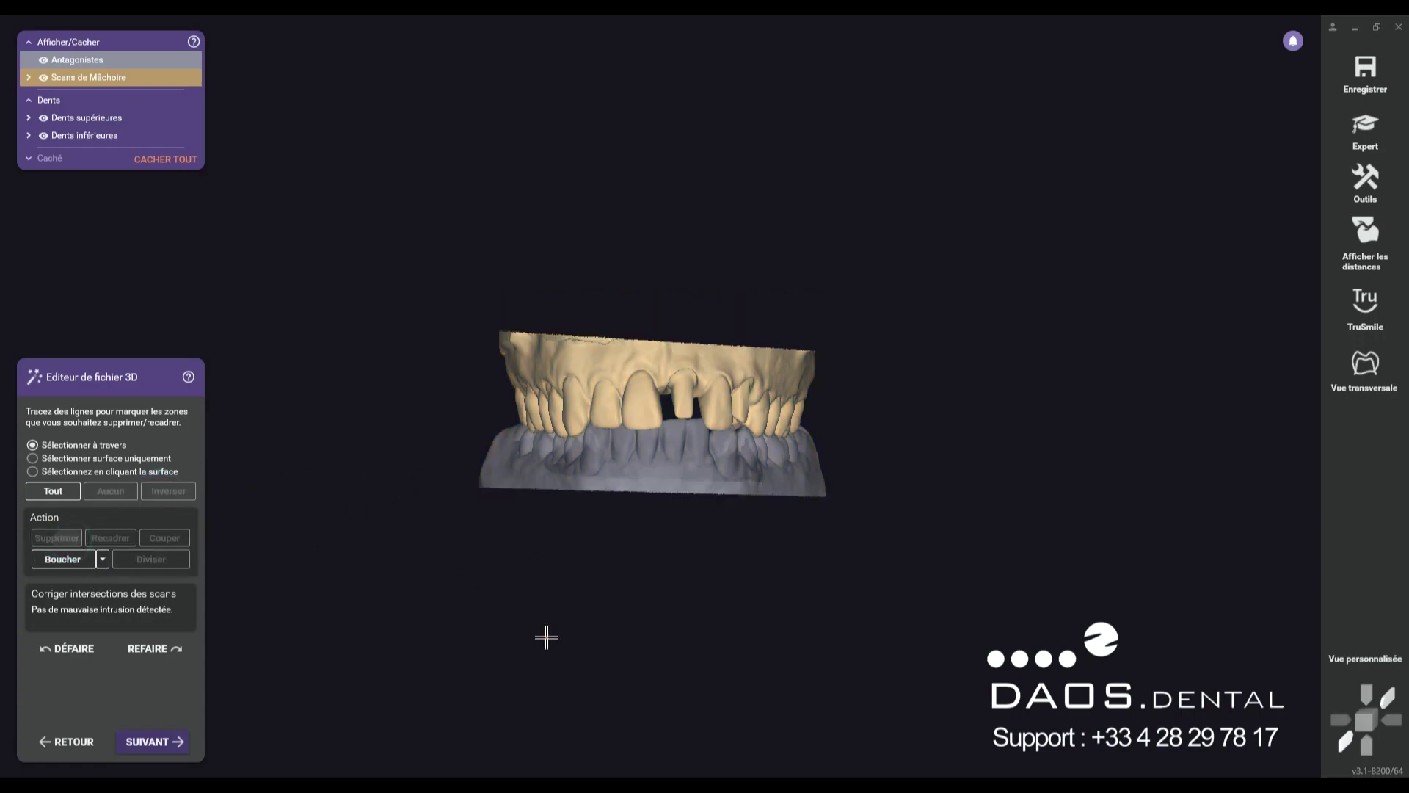
right_drag(619, 641, 615, 641)
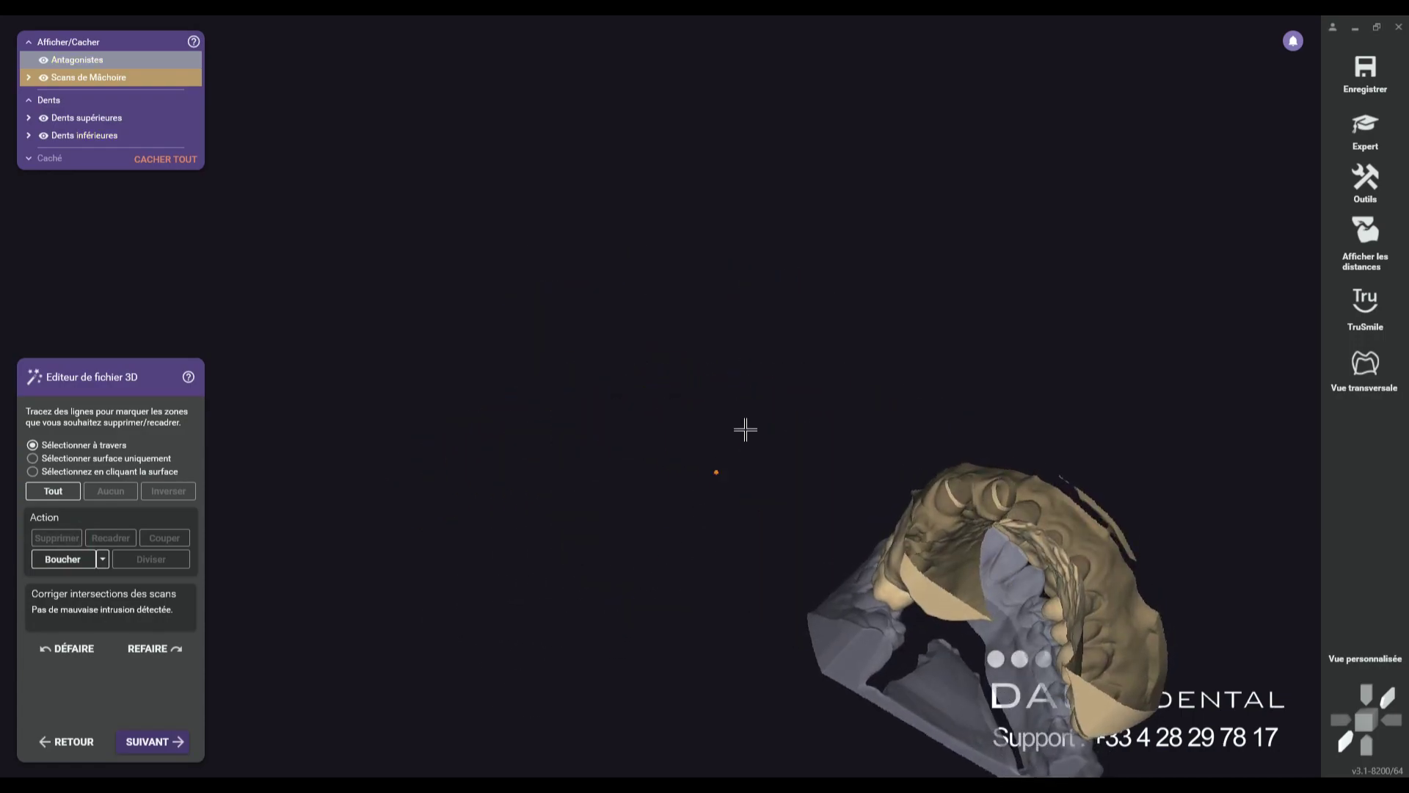
- Hide the upper jaw scan, outline the inner tongue area of the lower antagonist and delete it
middle_click(765, 384)
right_drag(367, 149, 412, 184)
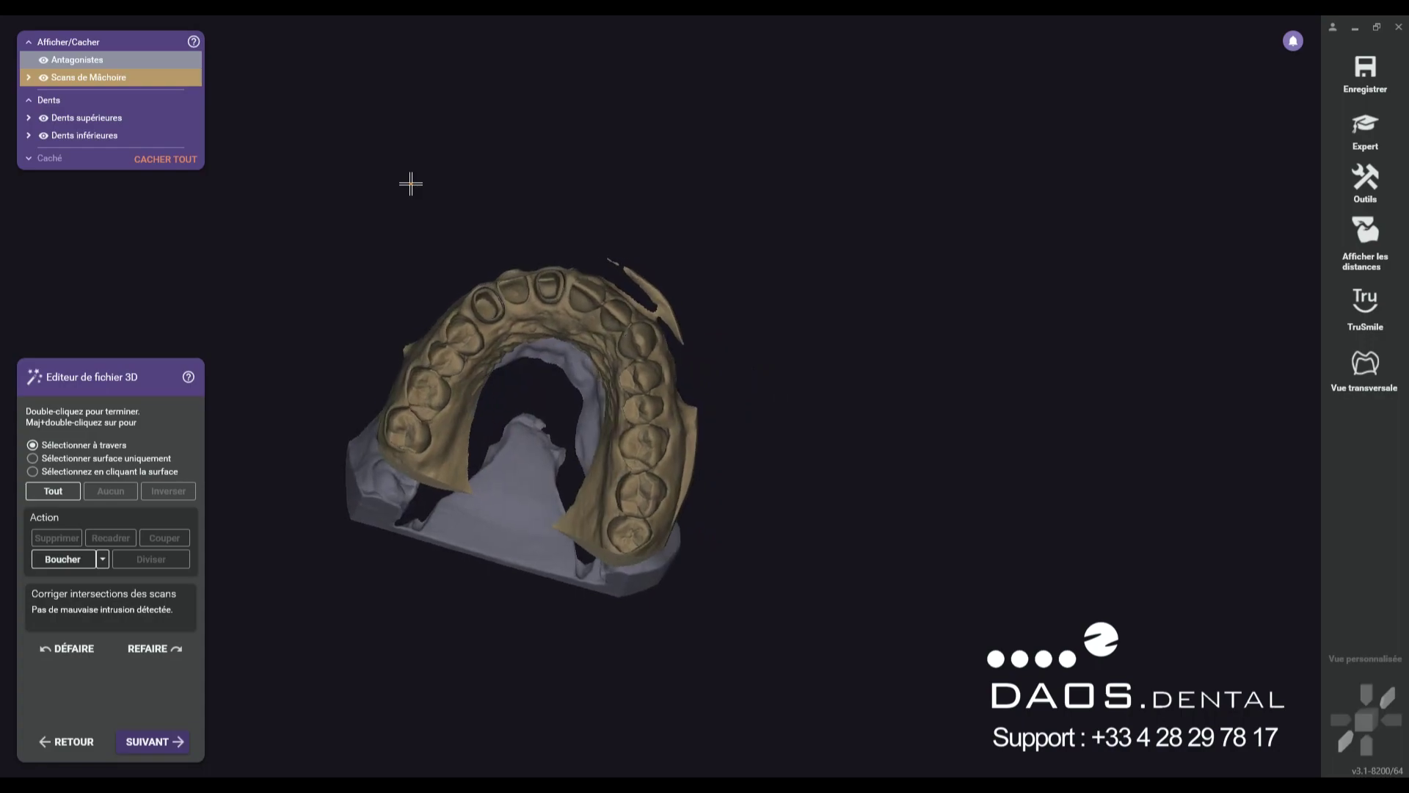
key(u)
right_drag(478, 566, 477, 584)
click(387, 596)
click(396, 544)
click(490, 423)
click(535, 397)
click(565, 420)
click(584, 513)
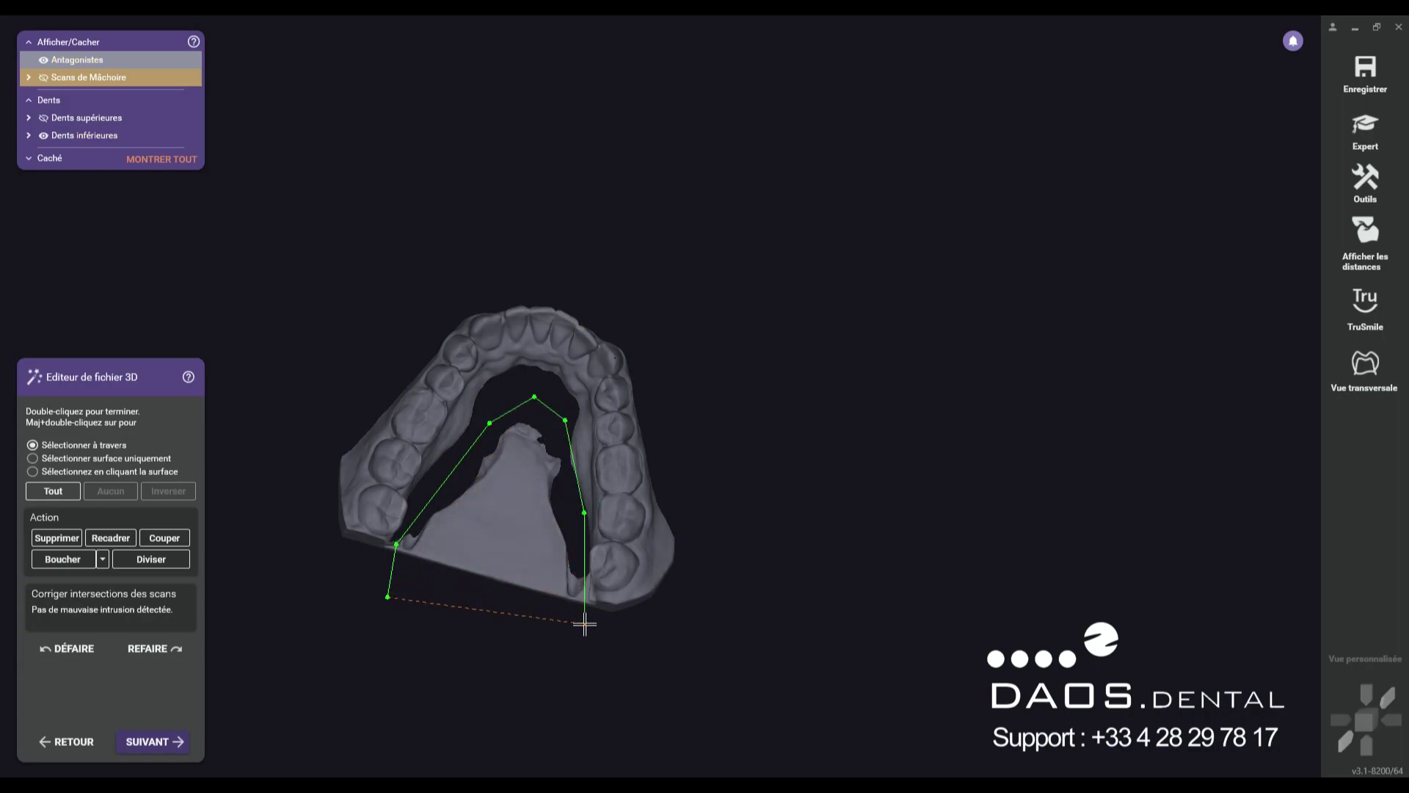
double_click(568, 633)
key(Delete)
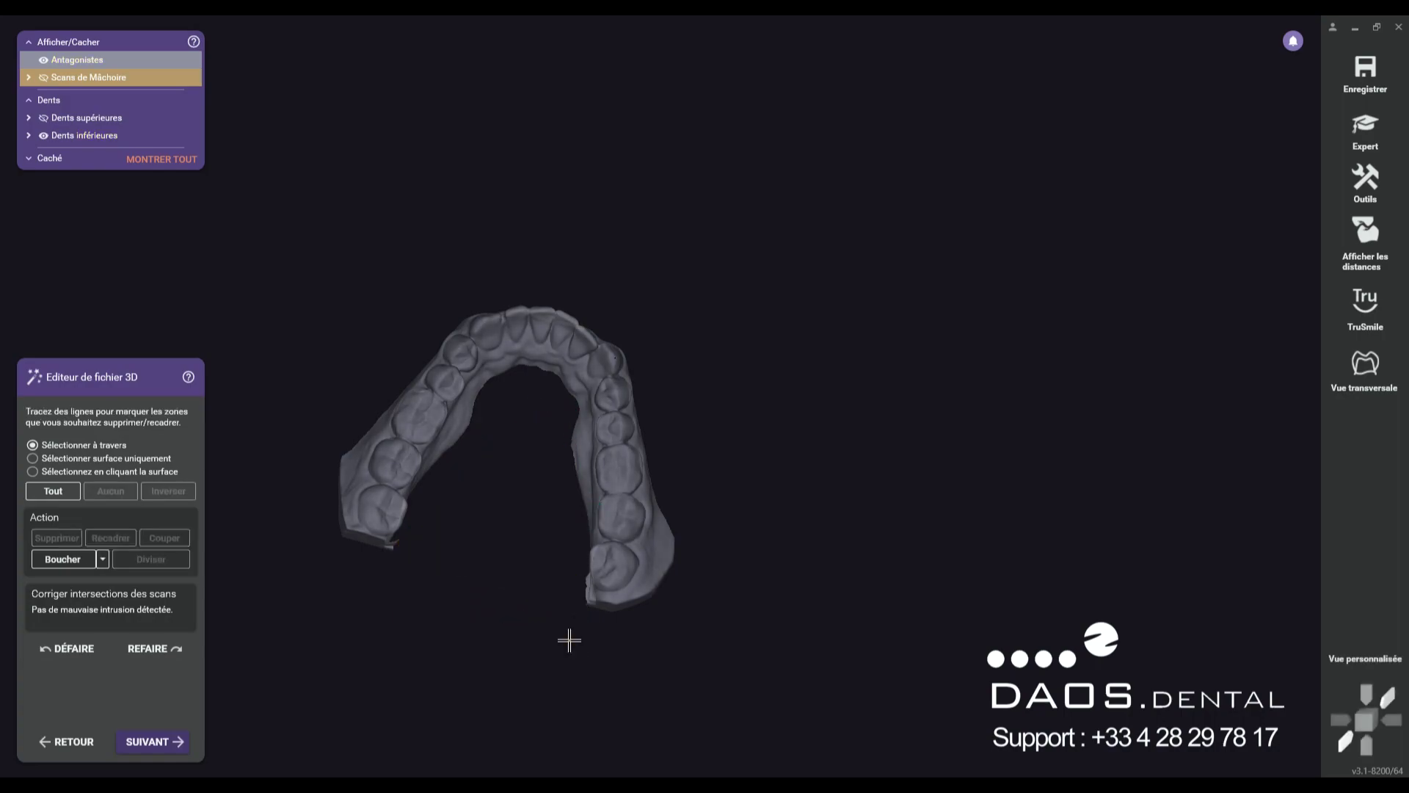
- Show only the upper jaw scan, outline the excess fragments along its outer vestibular edge and delete them
right_drag(377, 613, 387, 621)
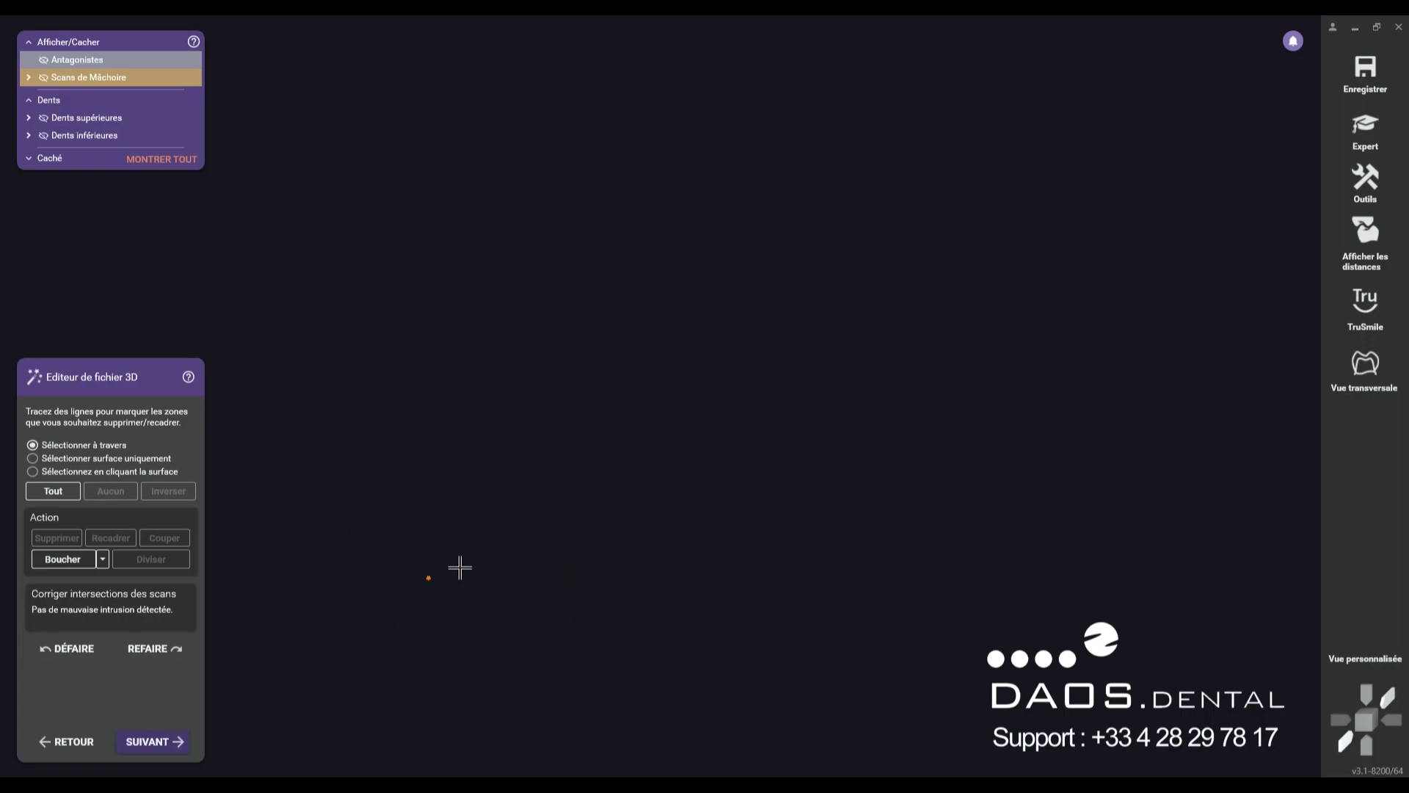
right_drag(428, 576, 653, 426)
middle_drag(654, 426, 950, 484)
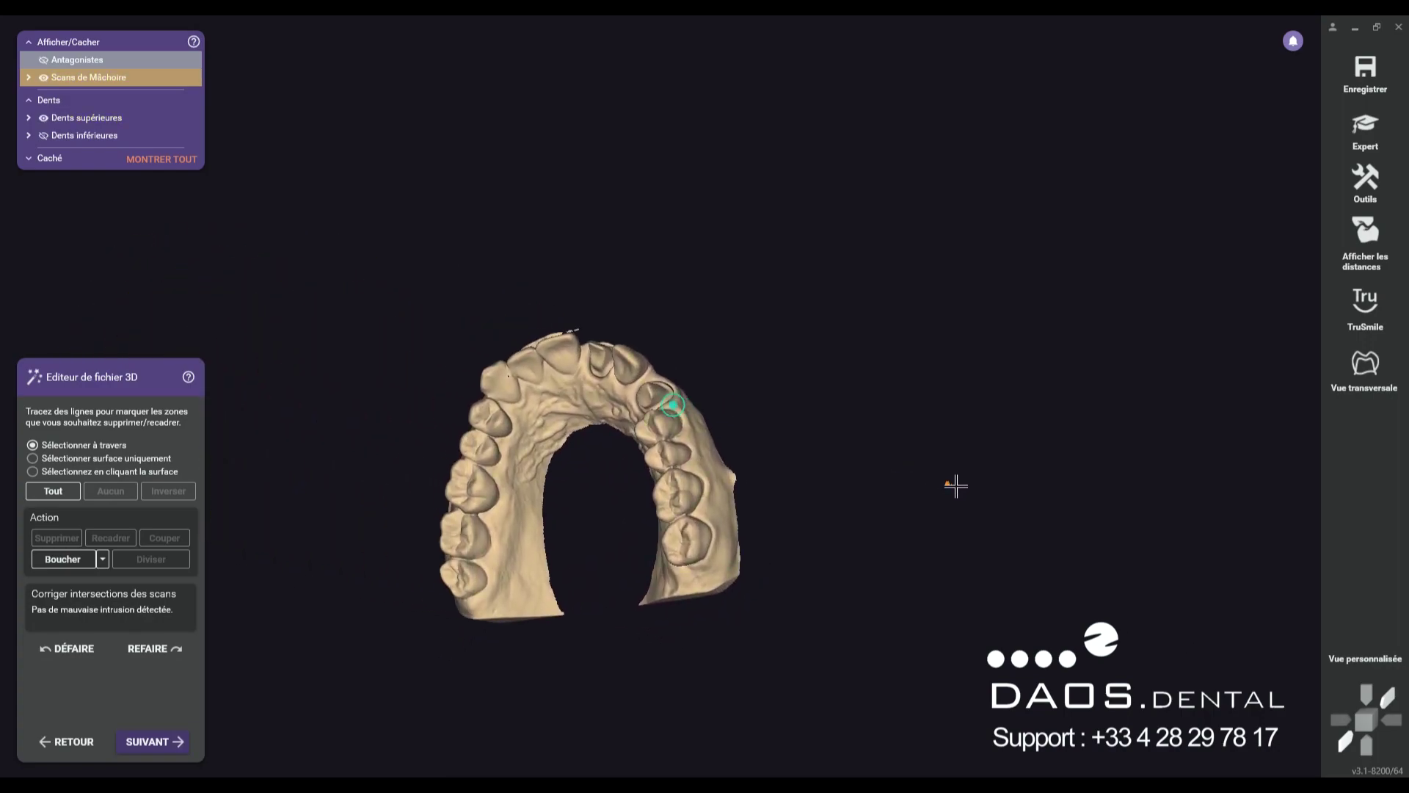
right_drag(950, 484, 922, 362)
click(304, 569)
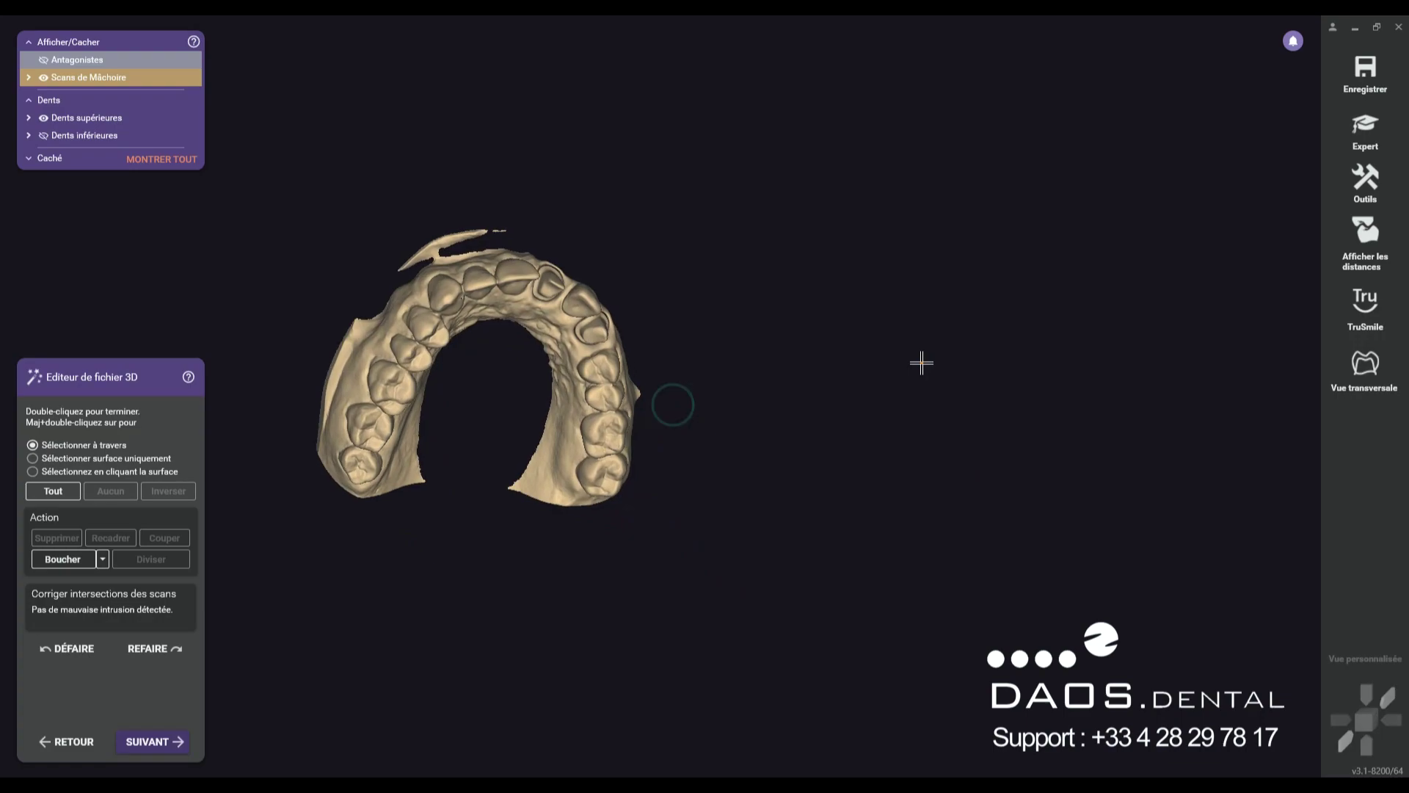
click(328, 440)
click(377, 318)
click(449, 267)
click(546, 239)
click(540, 190)
click(402, 180)
click(274, 290)
double_click(242, 450)
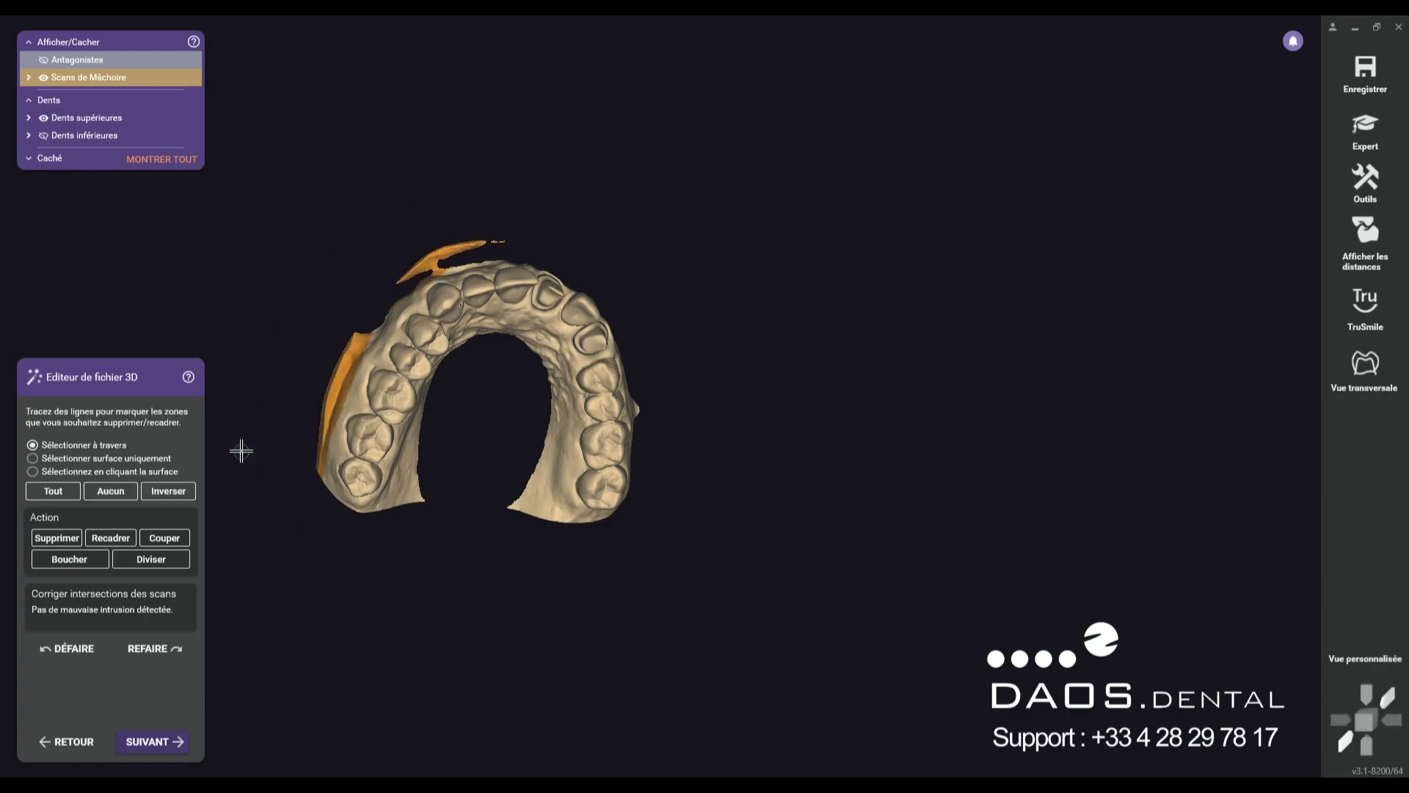
key(Delete)
right_drag(468, 425, 468, 425)
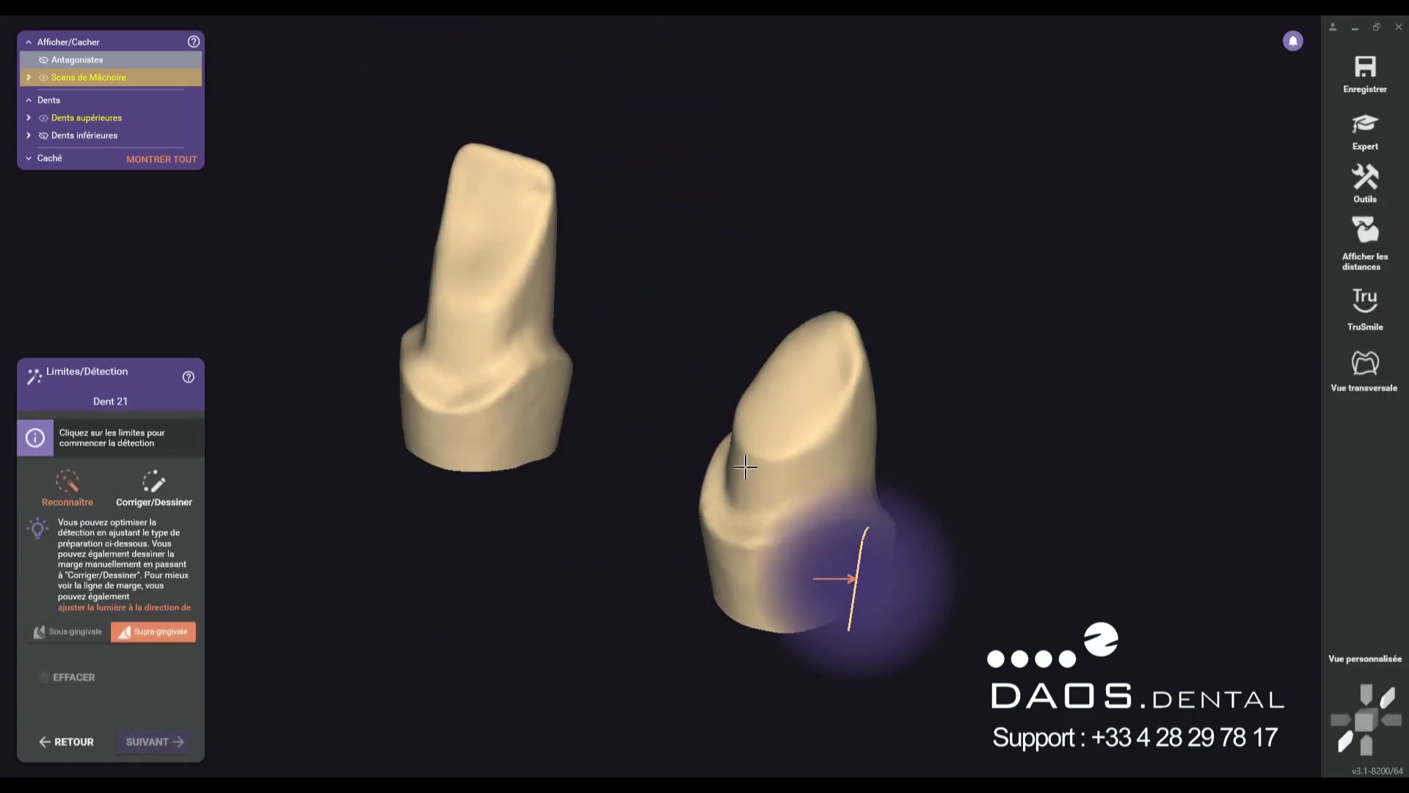
- Detect the margin line of tooth 21 with the supragingival recognition and proceed to tooth 23
click(154, 485)
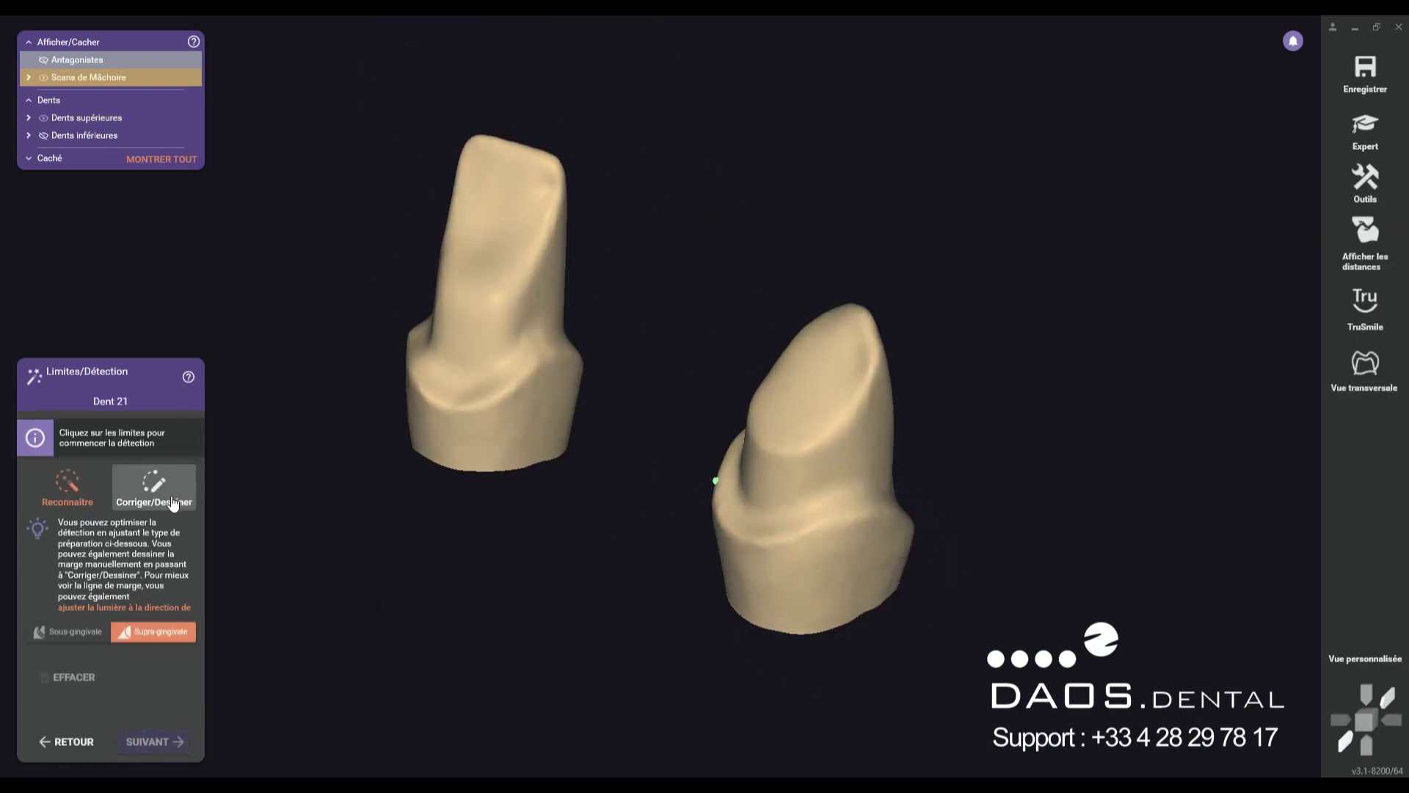
click(717, 478)
click(520, 381)
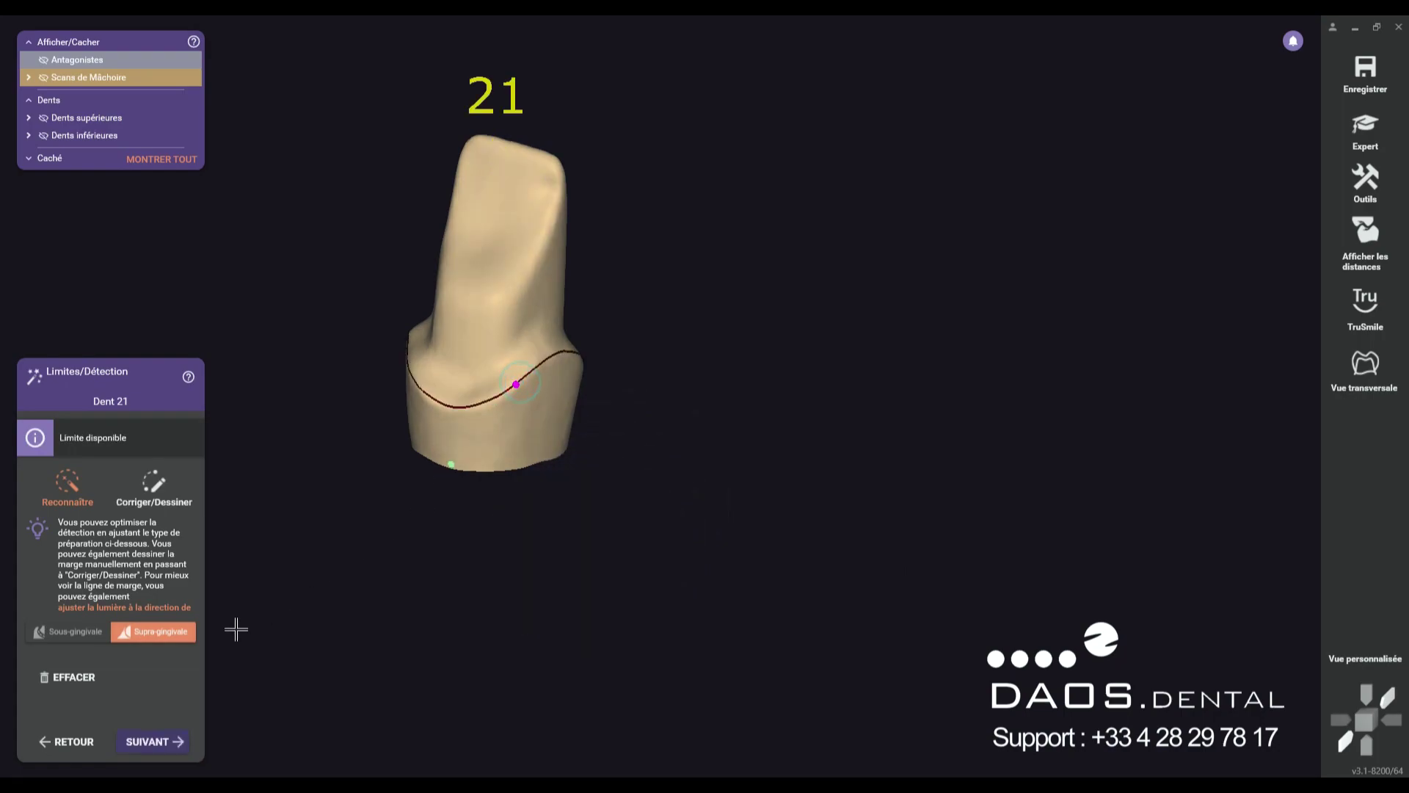
right_drag(607, 529, 609, 528)
click(155, 741)
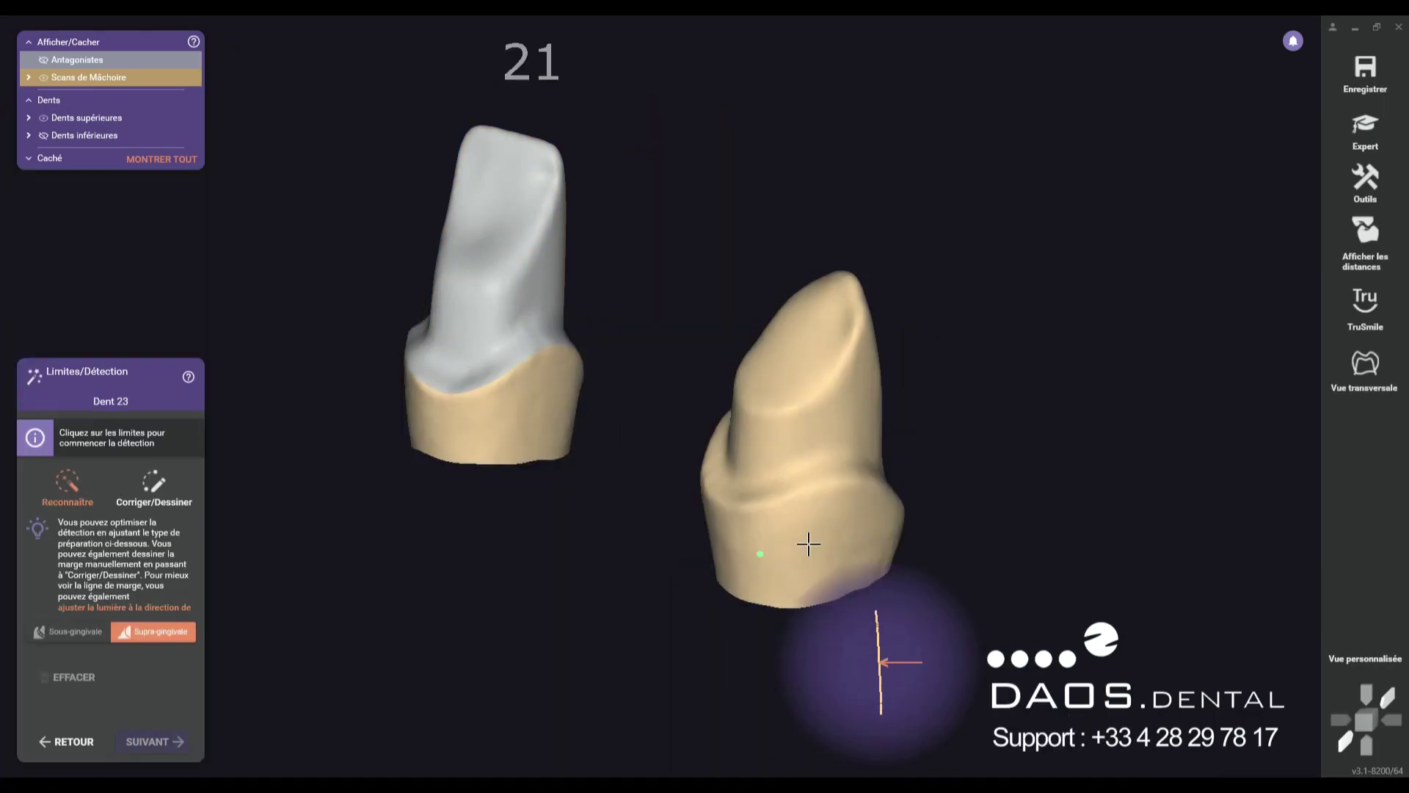
- Detect the margin line of tooth 23 and accept teeth 21 and 23 as extra dies
click(828, 492)
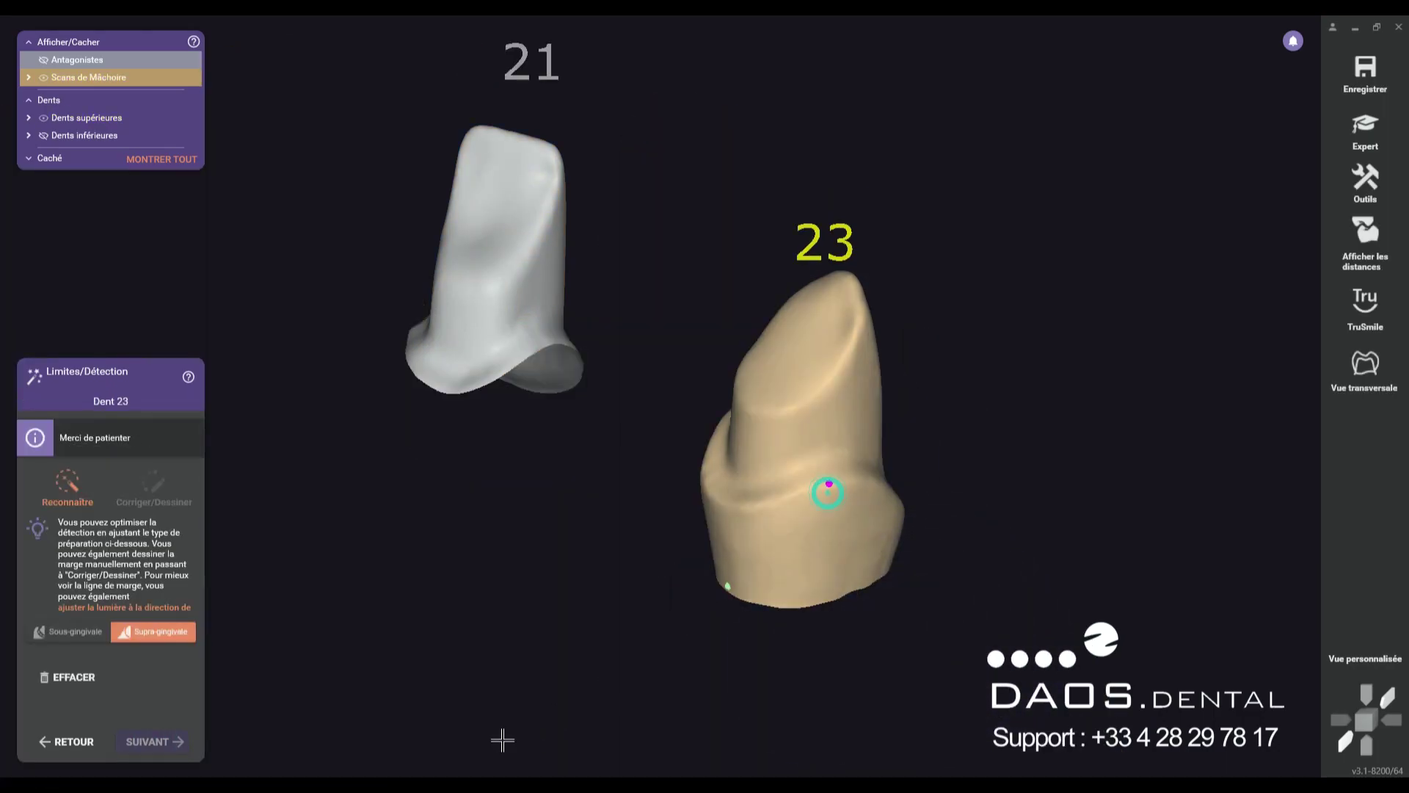
click(185, 742)
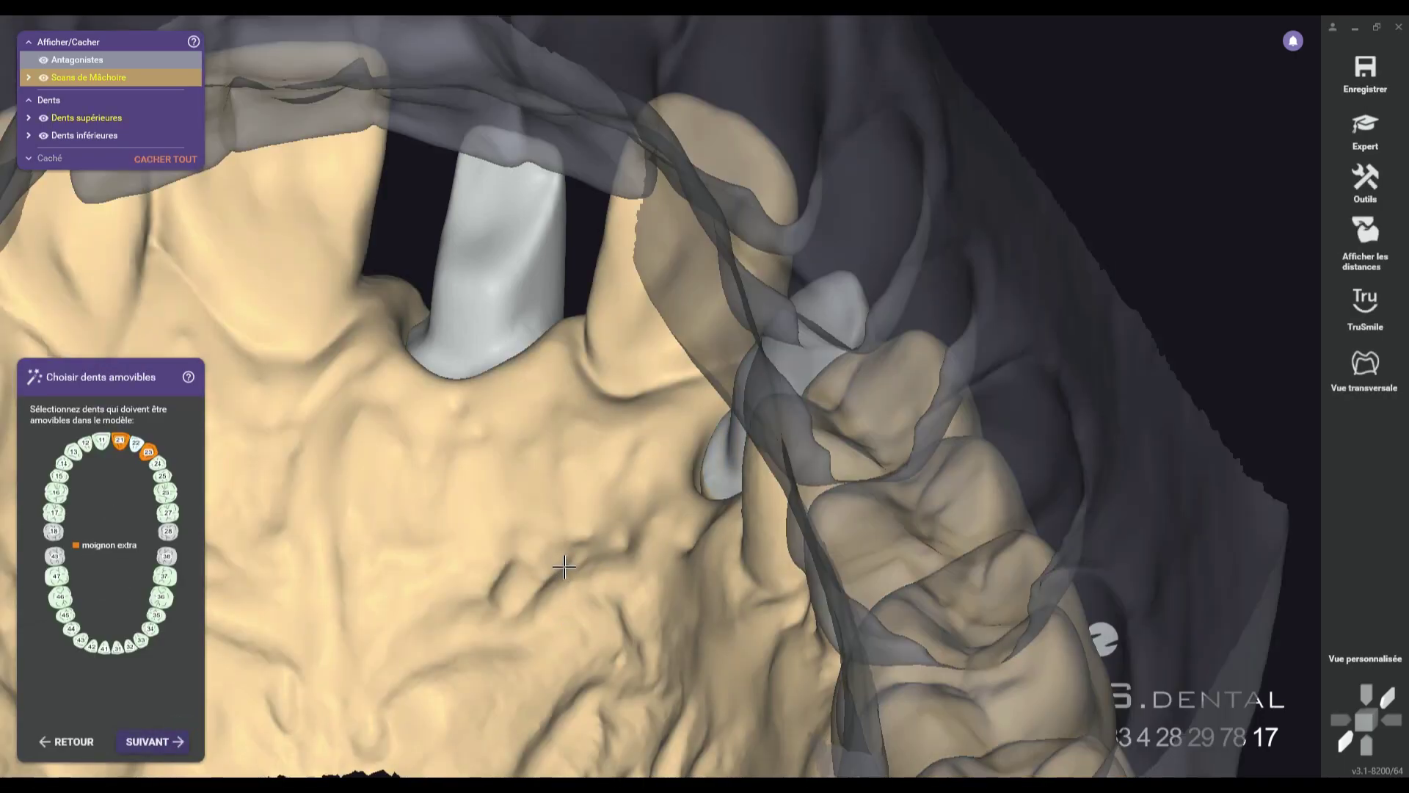
right_drag(564, 567, 371, 630)
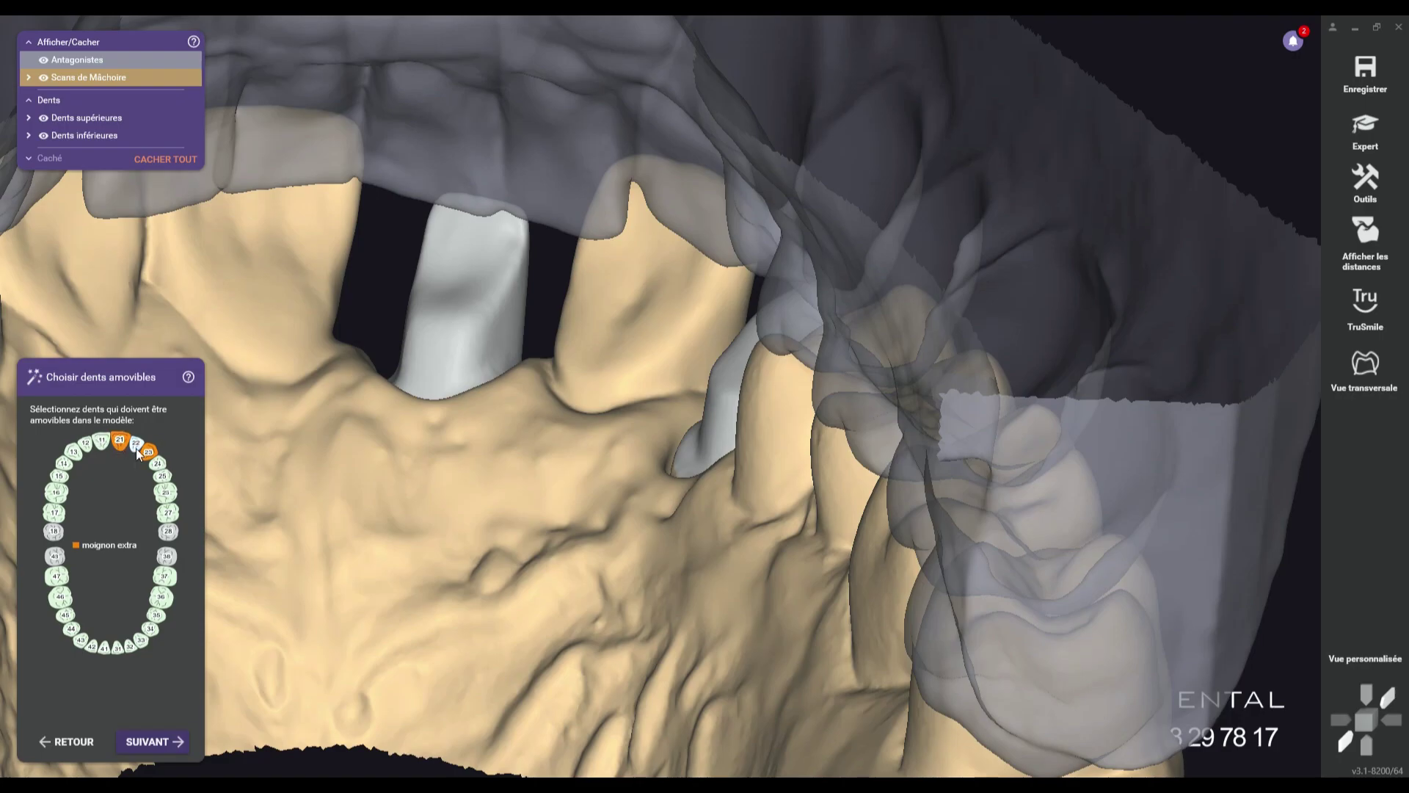
click(149, 743)
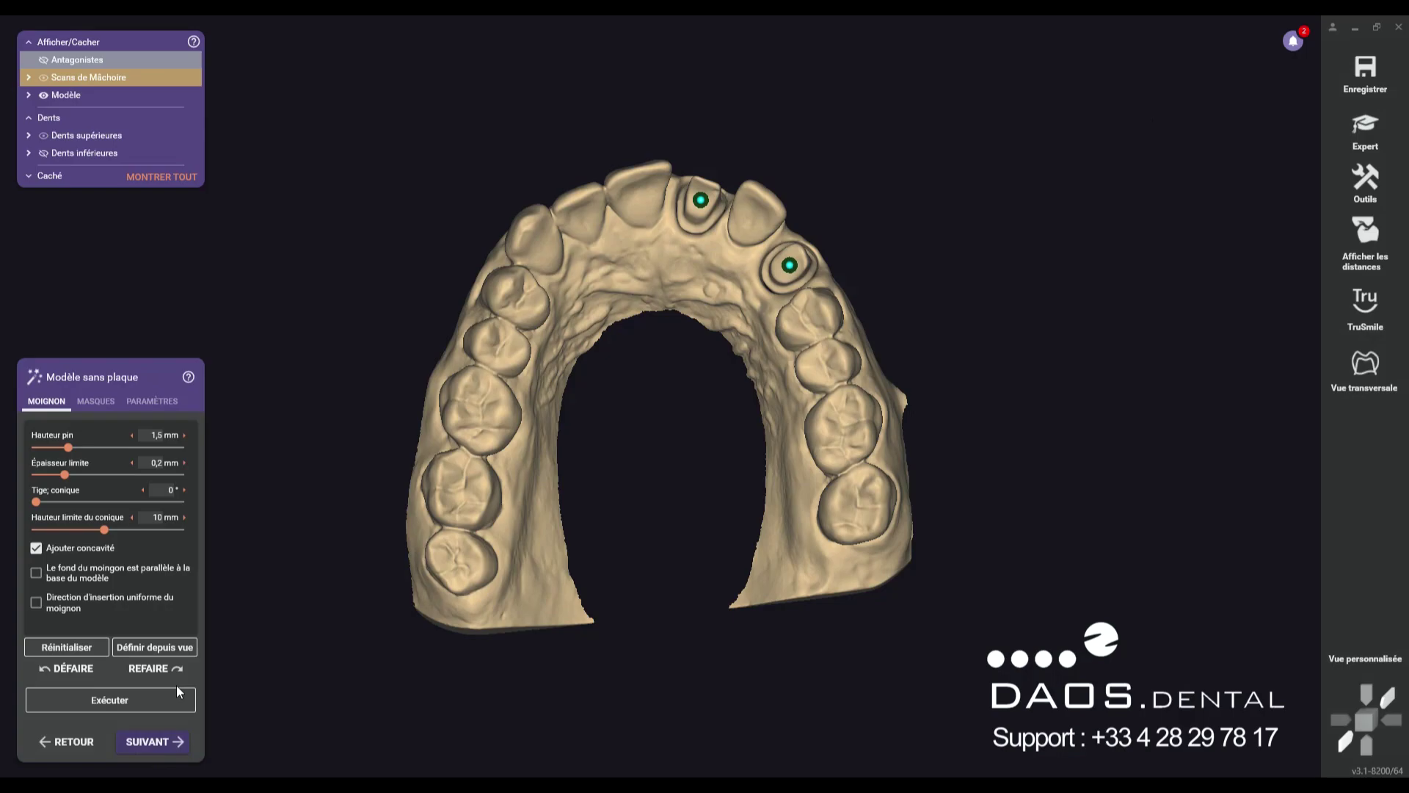
- Tilt the insertion direction of the tooth 21 die and generate the plateless model
right_drag(620, 353, 620, 361)
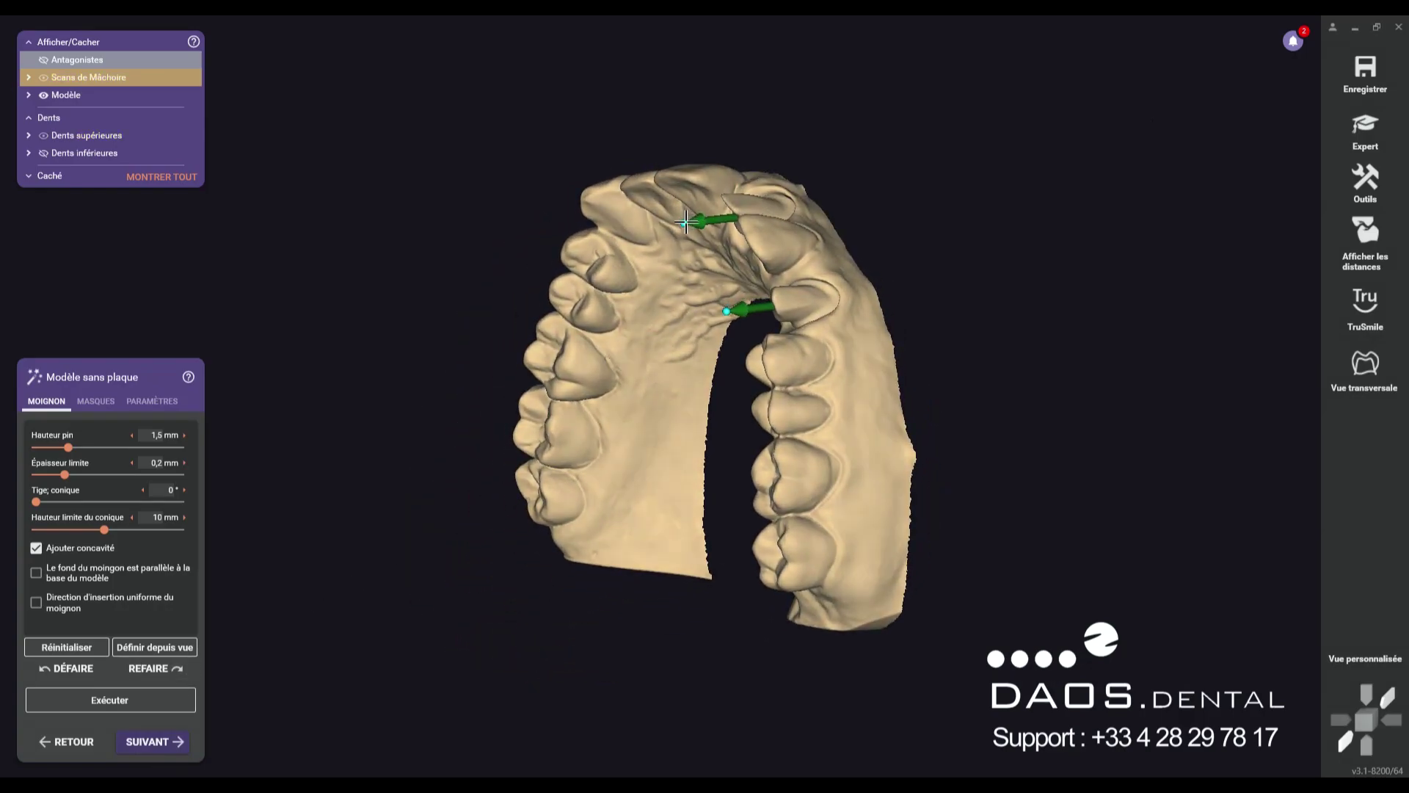
drag(686, 221, 700, 200)
right_drag(720, 373, 715, 382)
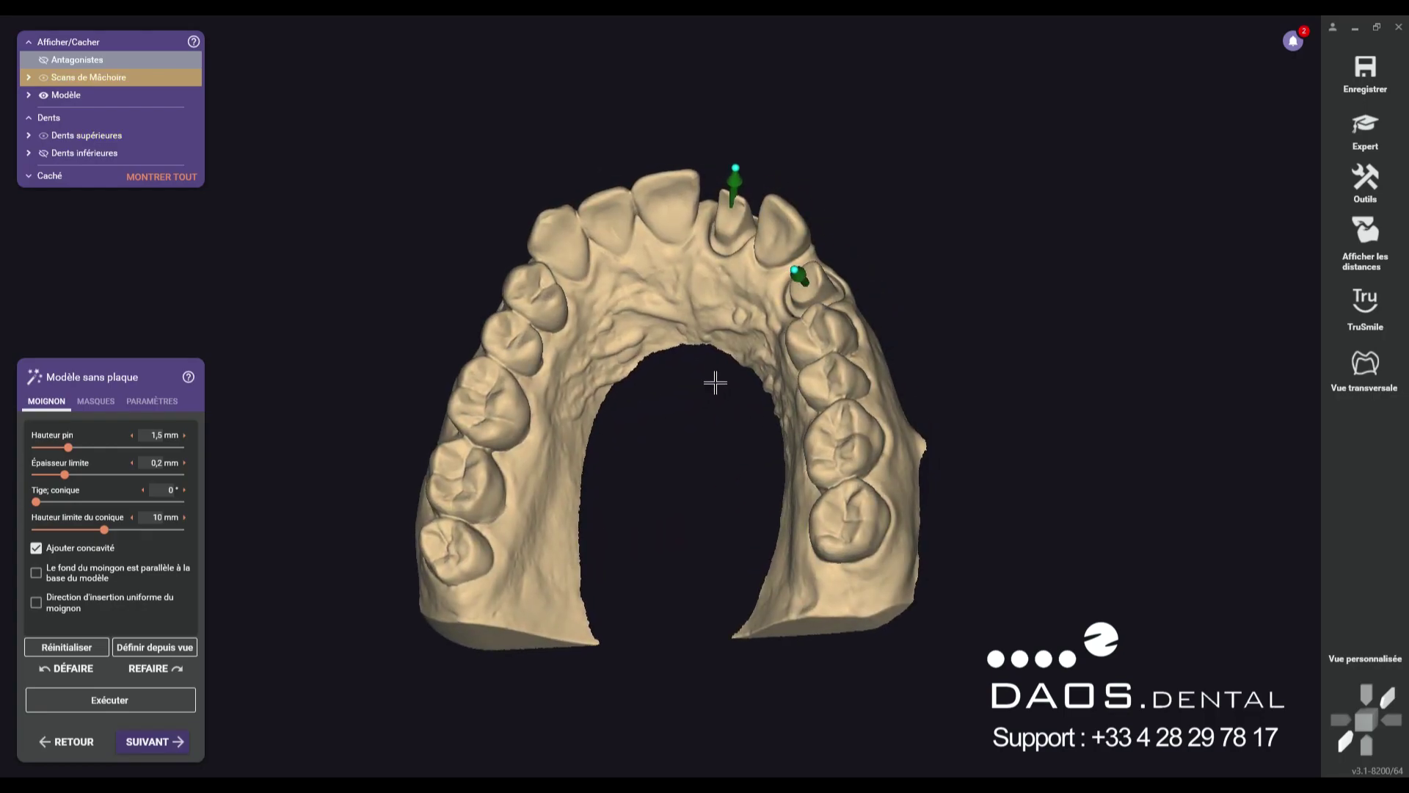
click(179, 705)
- Hide the two die models and the jaw scans so that only the model base is shown
mouse_move(707, 288)
right_down()
mouse_move(692, 306)
mouse_move(704, 292)
right_up()
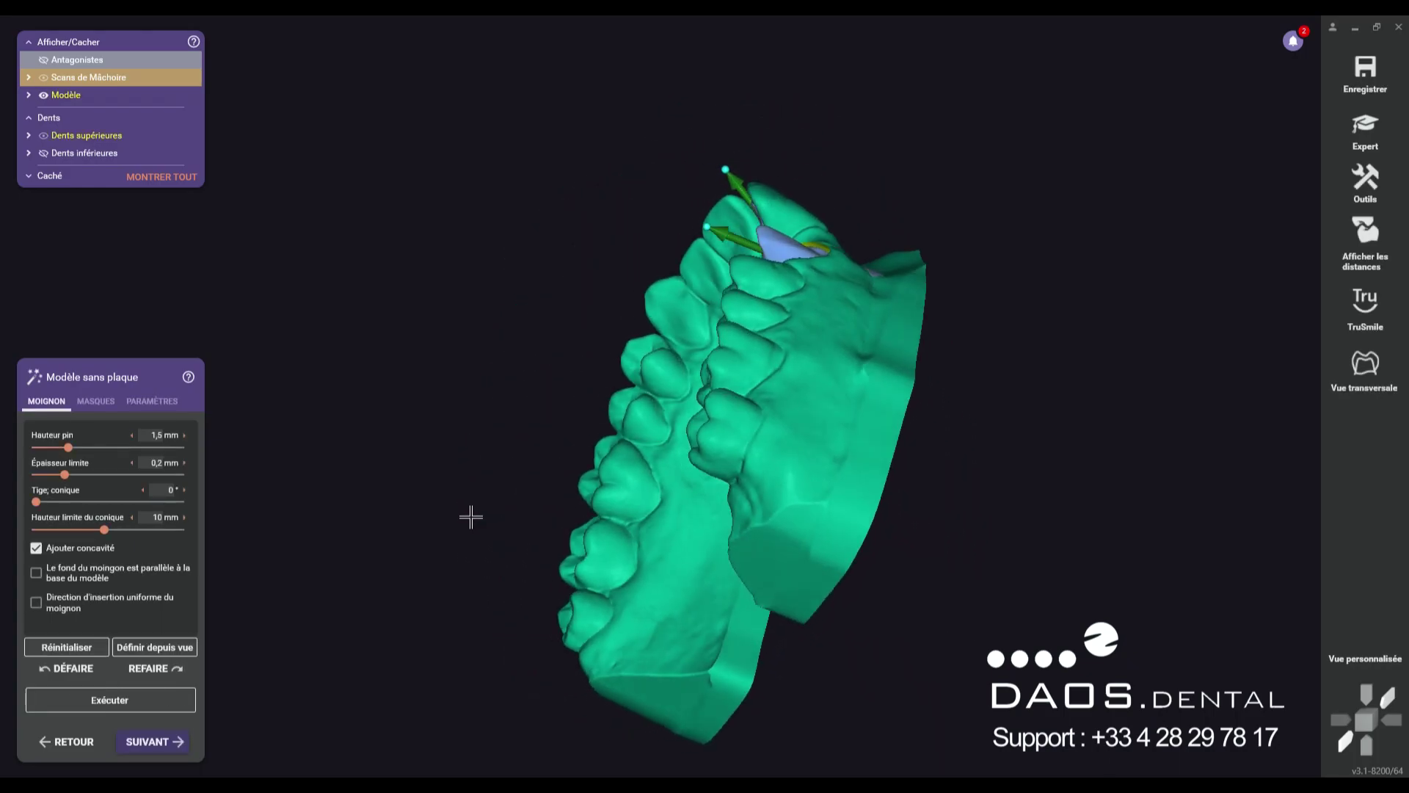
mouse_move(476, 518)
right_down()
mouse_move(597, 593)
mouse_move(608, 624)
right_up()
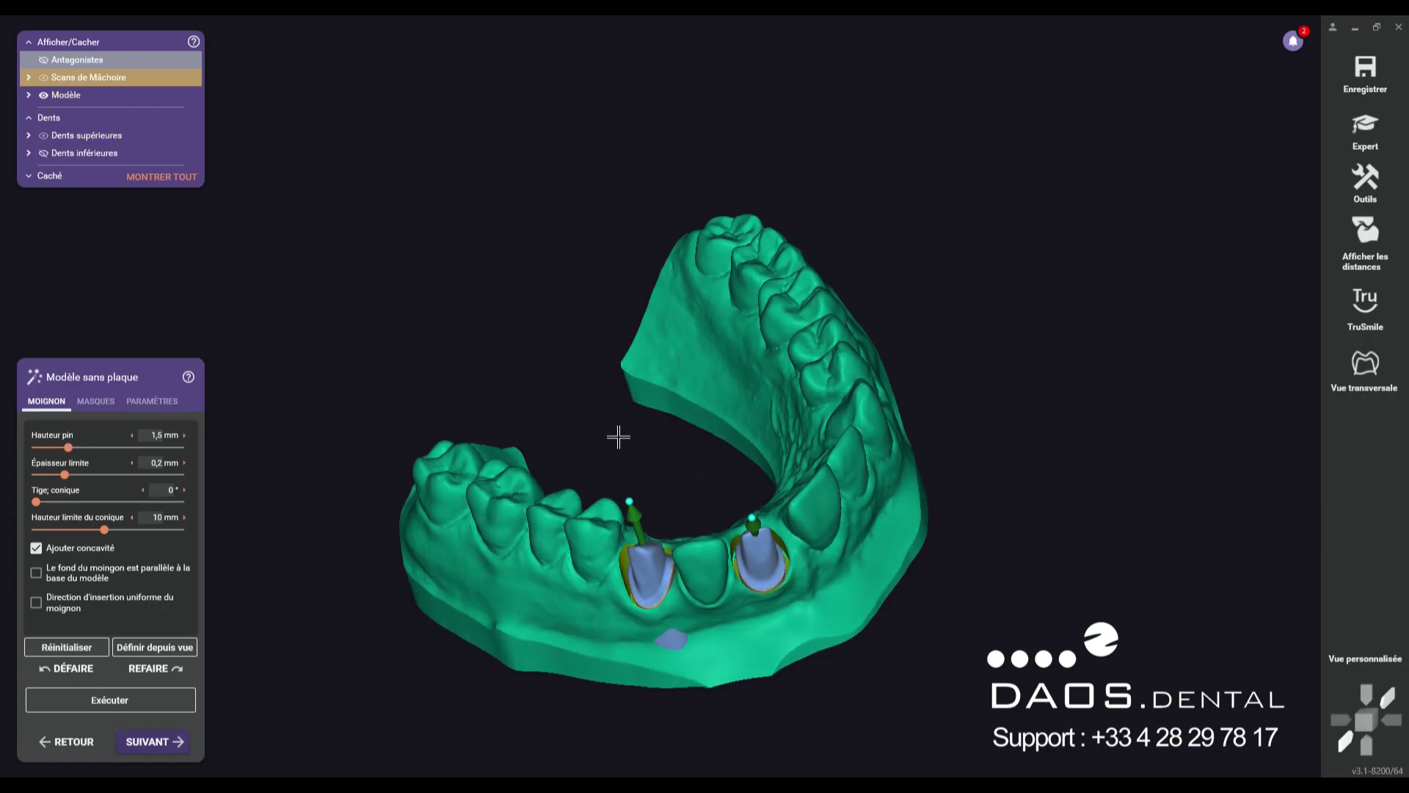
middle_drag(618, 436, 570, 335)
scroll(580, 351, up, 3)
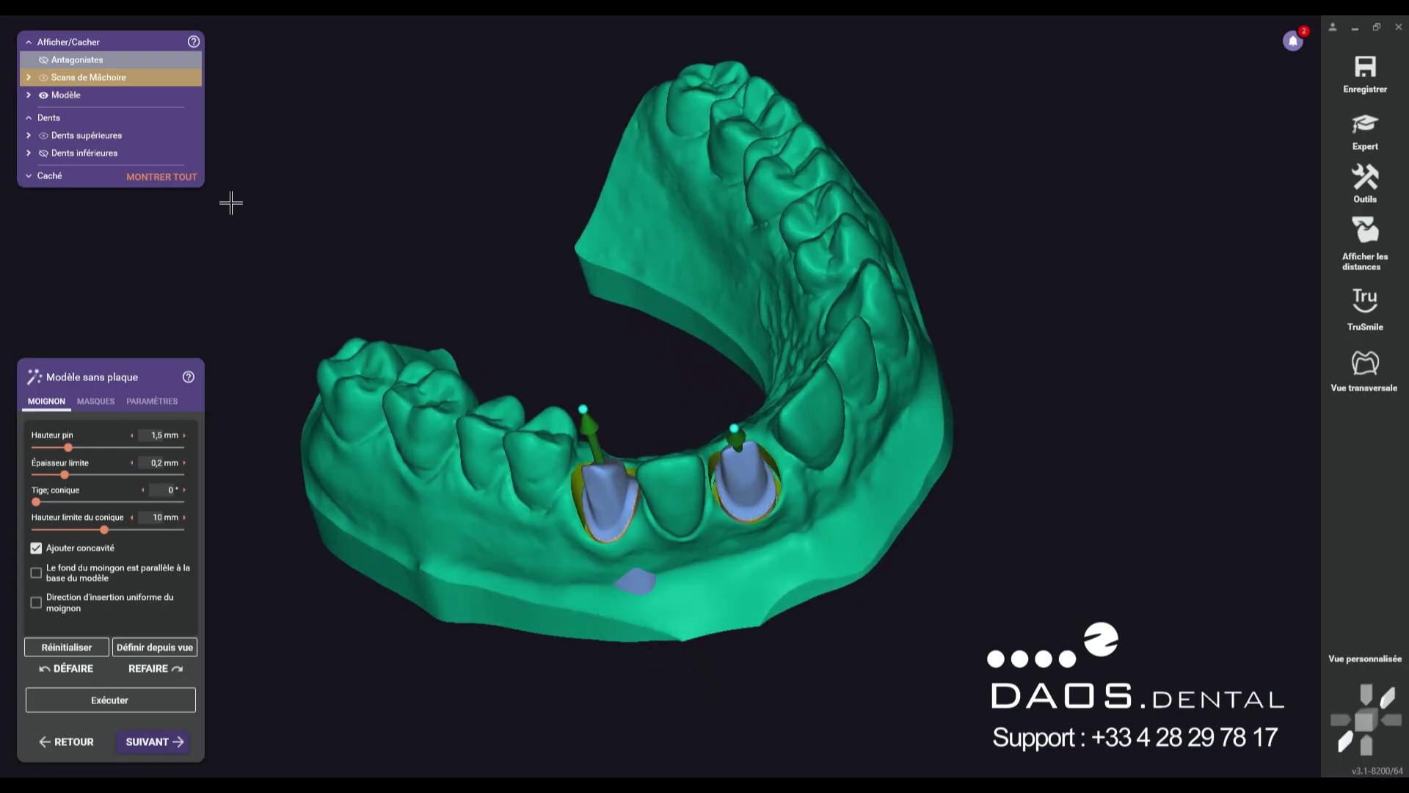
click(28, 95)
click(61, 130)
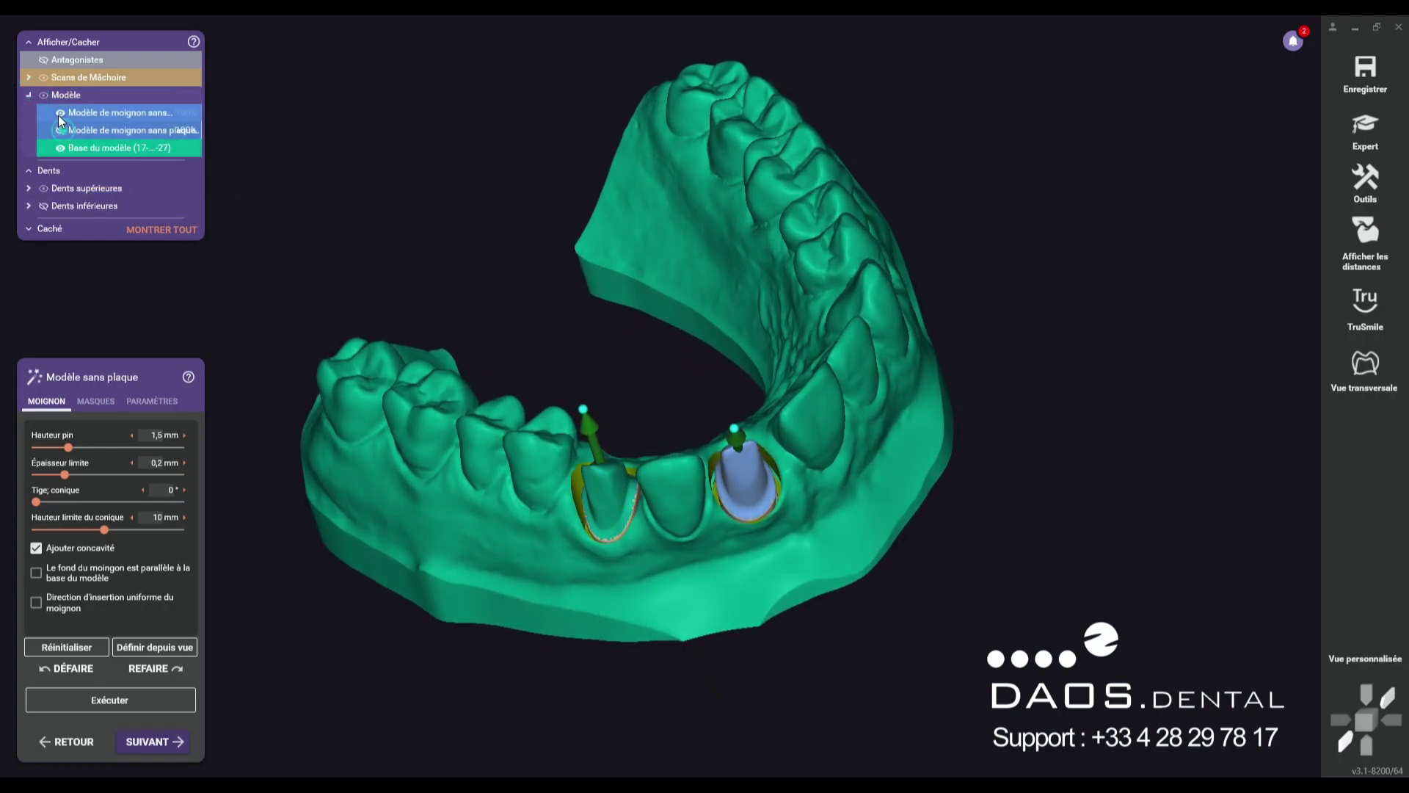
click(60, 113)
right_drag(434, 273, 431, 241)
click(45, 77)
- Examine the model base around the dies of teeth 21 and 23, with a cross-section through tooth 21
mouse_move(550, 287)
right_down()
mouse_move(553, 272)
mouse_move(549, 284)
right_up()
scroll(727, 405, up, 3)
right_drag(727, 404, 717, 415)
right_drag(601, 440, 527, 461)
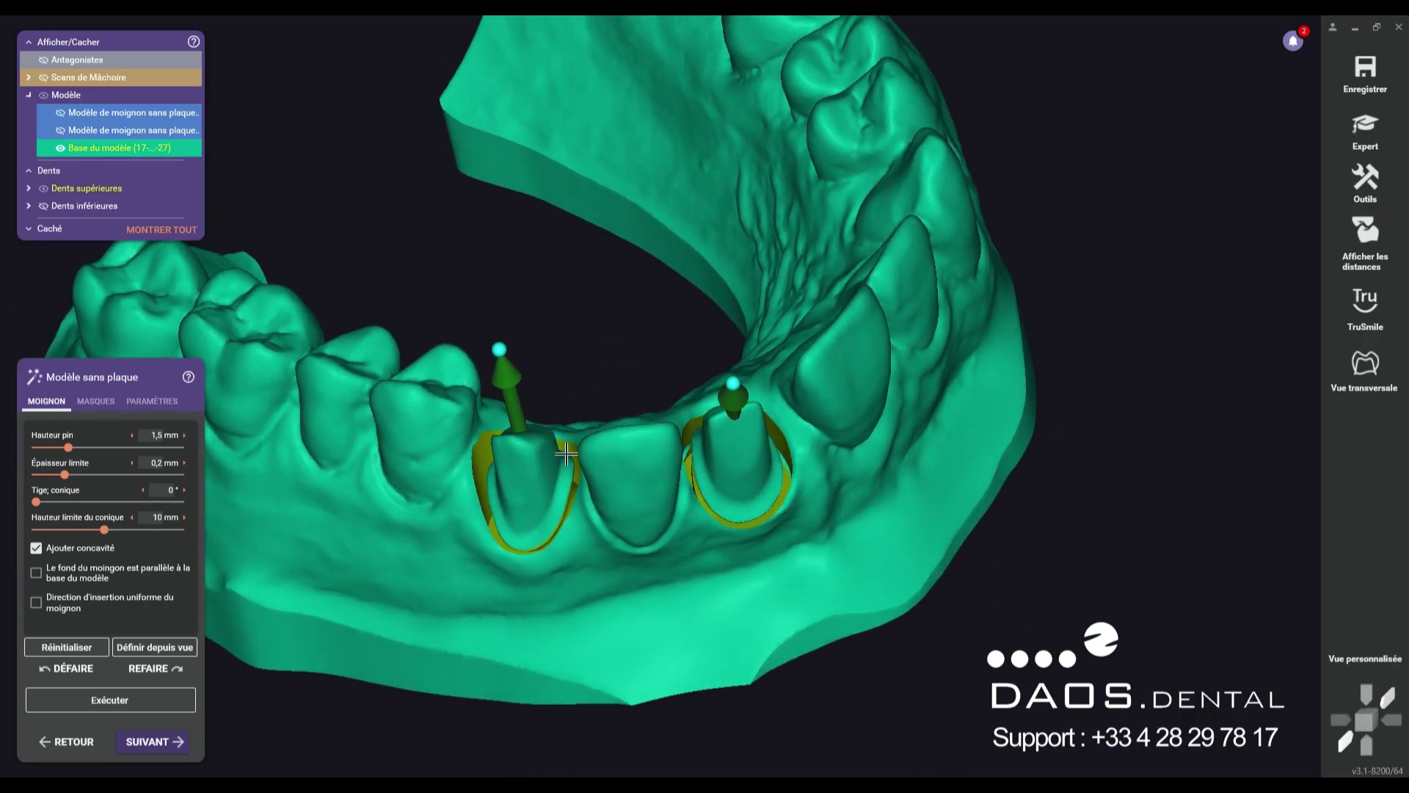
right_drag(534, 530, 701, 591)
middle_drag(716, 478, 729, 224)
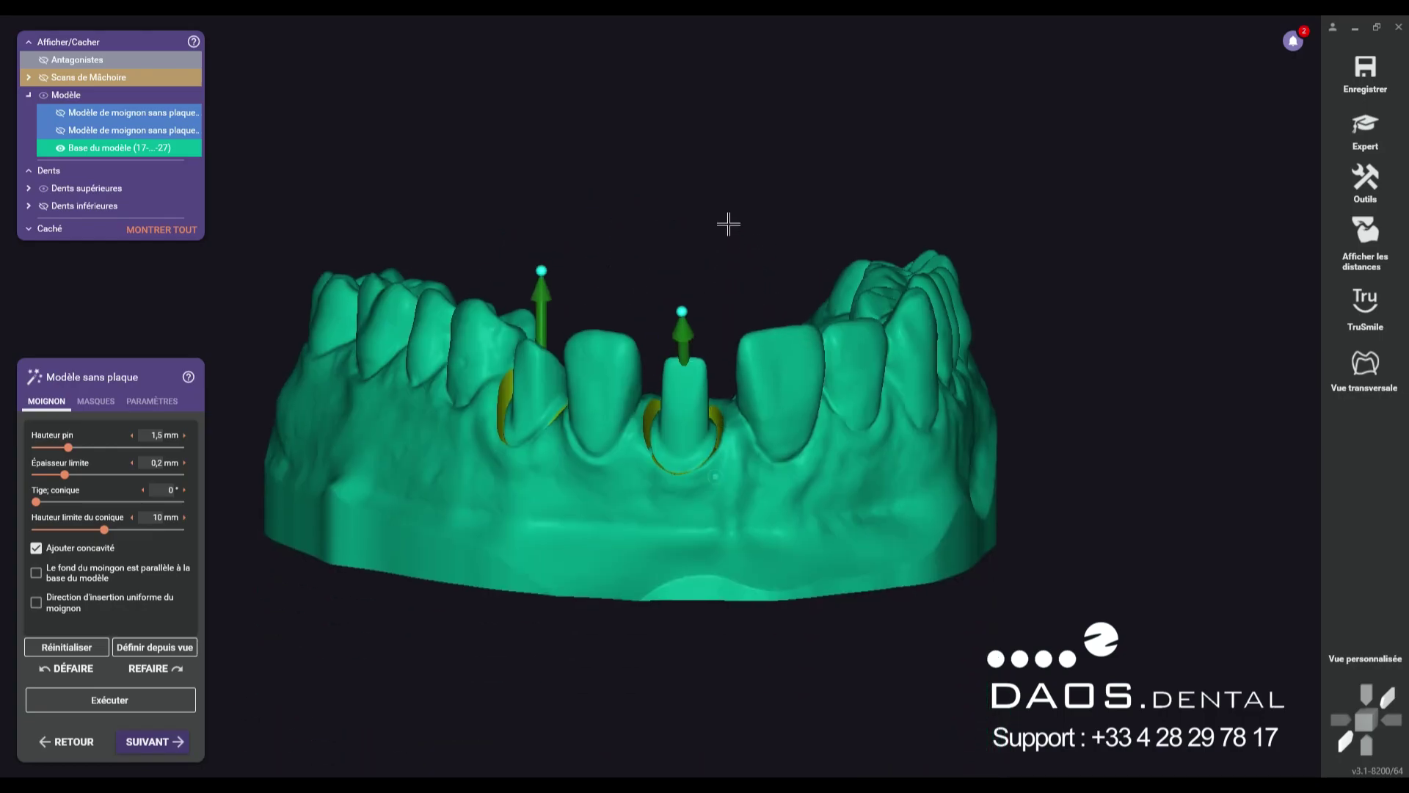
click(1372, 370)
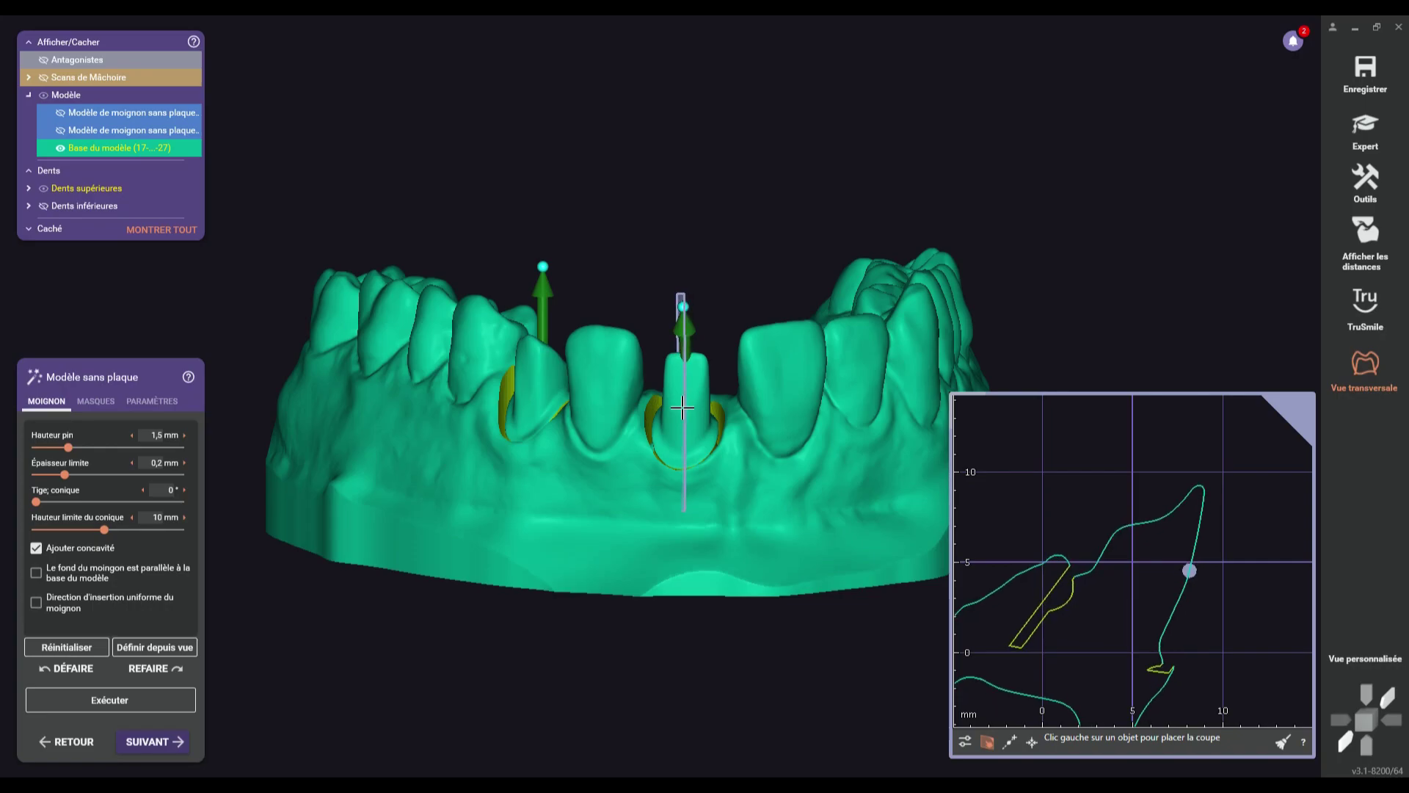
- Close the cross-section view, accept the upper model, and generate the lower model base (37-47) with the preset parameters
click(1375, 357)
click(159, 743)
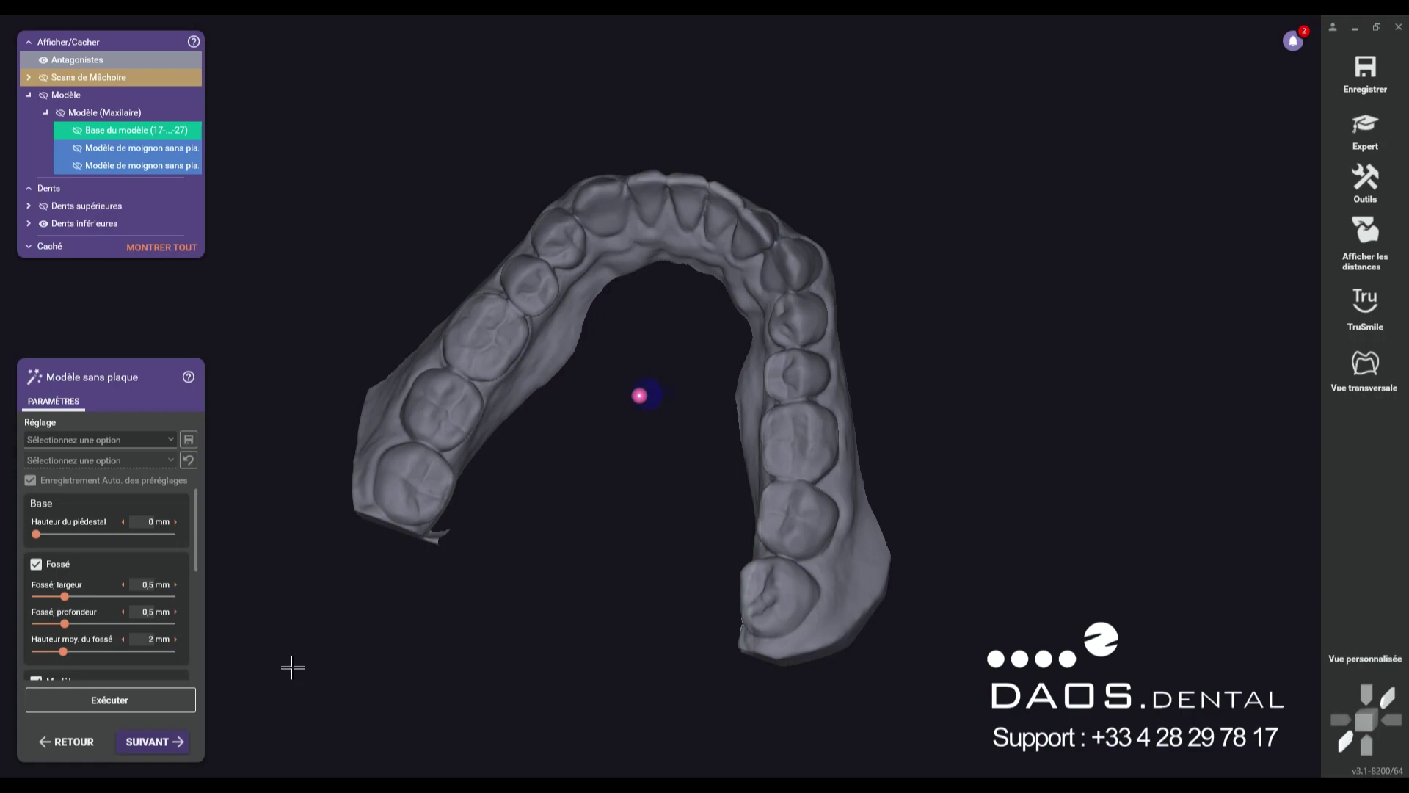
click(187, 702)
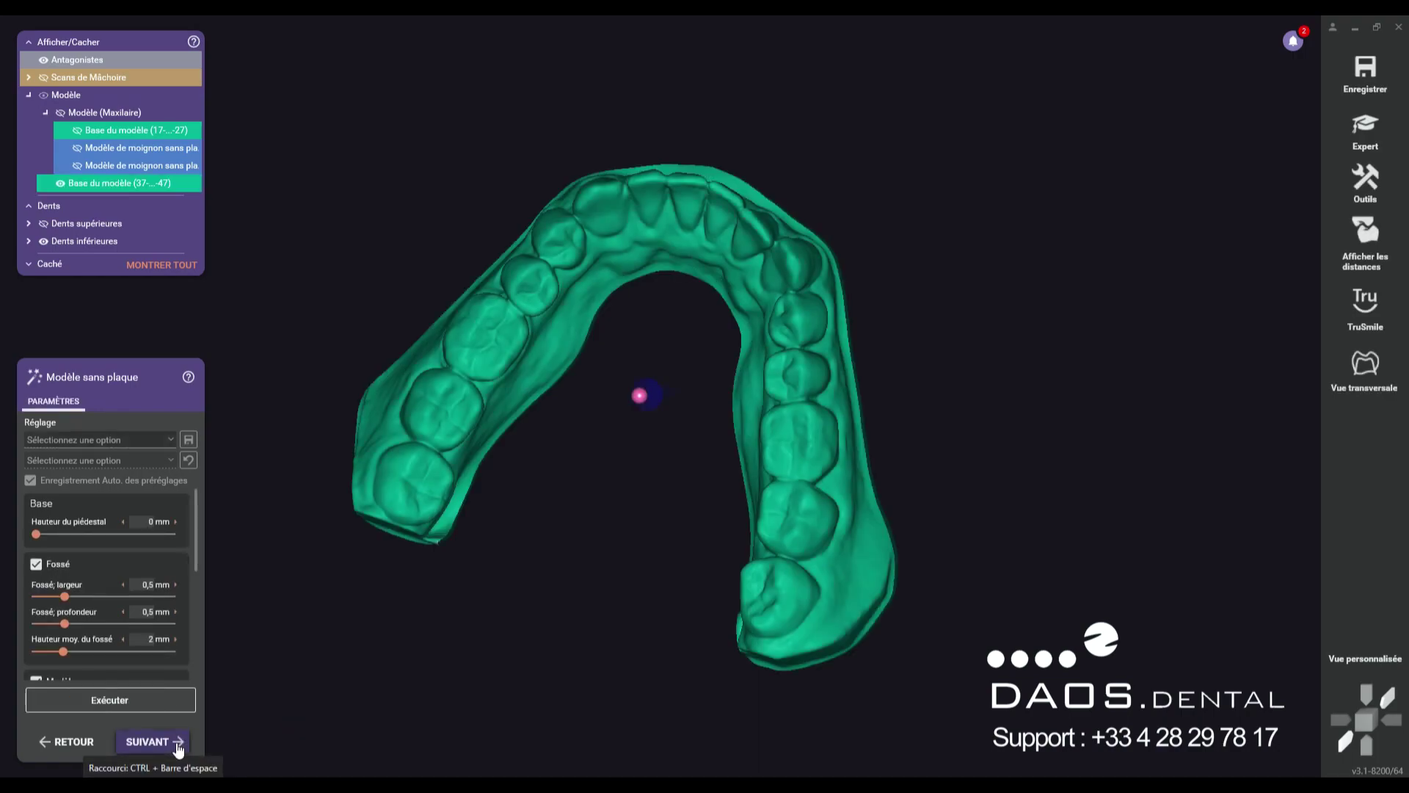
click(179, 742)
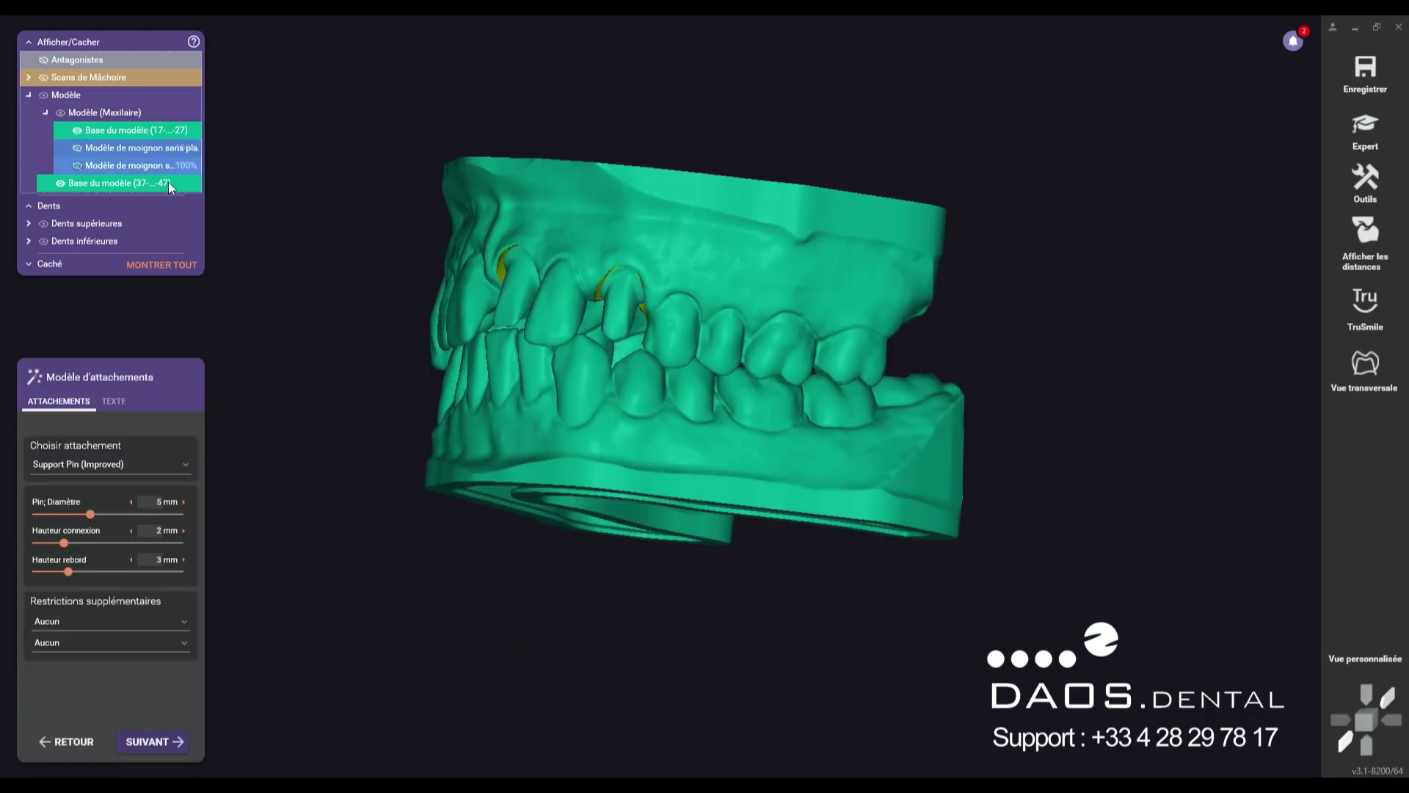
- Place Support Pin (Improved) attachments between the upper and lower model bases, one at the front and two at the back
right_drag(1223, 361, 1233, 359)
right_drag(671, 389, 280, 464)
click(126, 462)
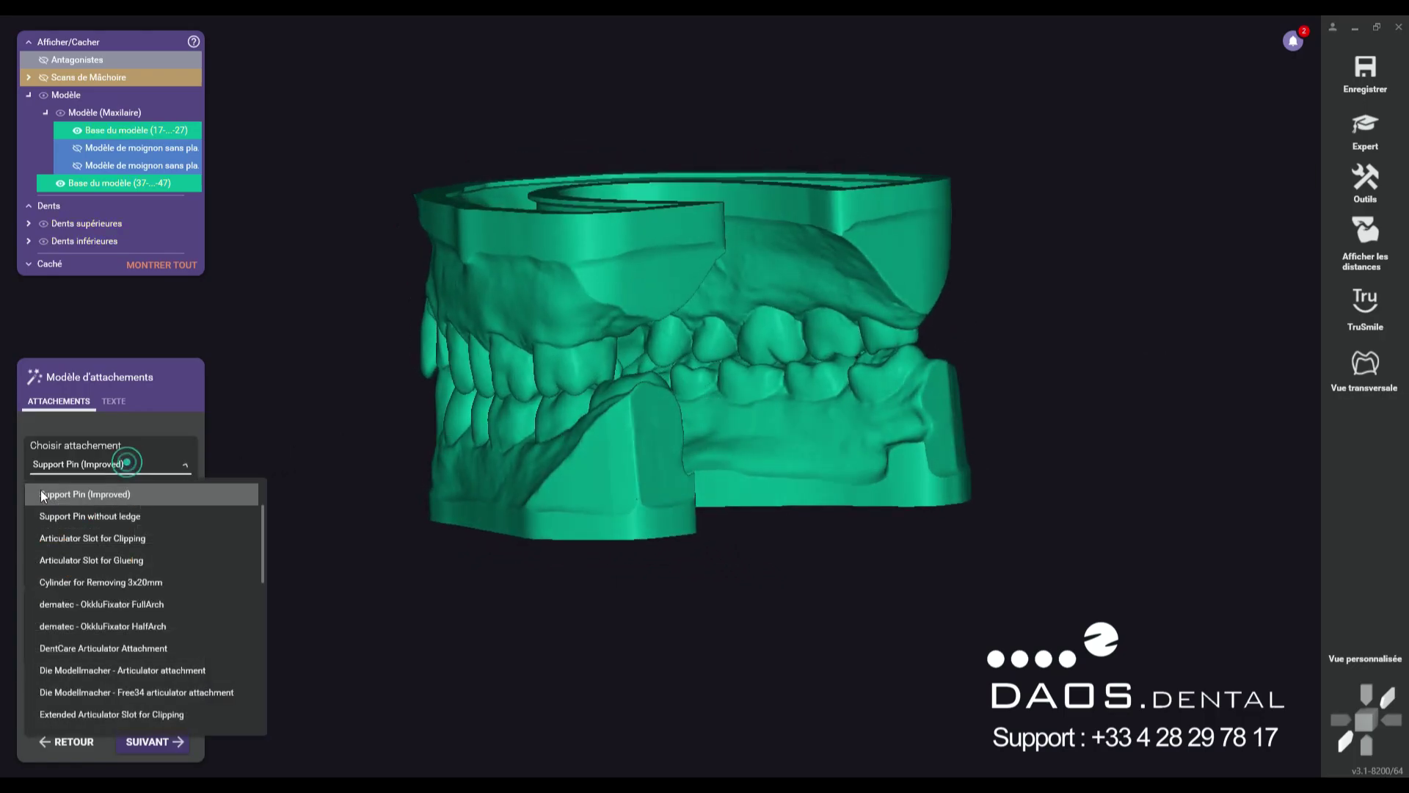
scroll(88, 524, up, 1)
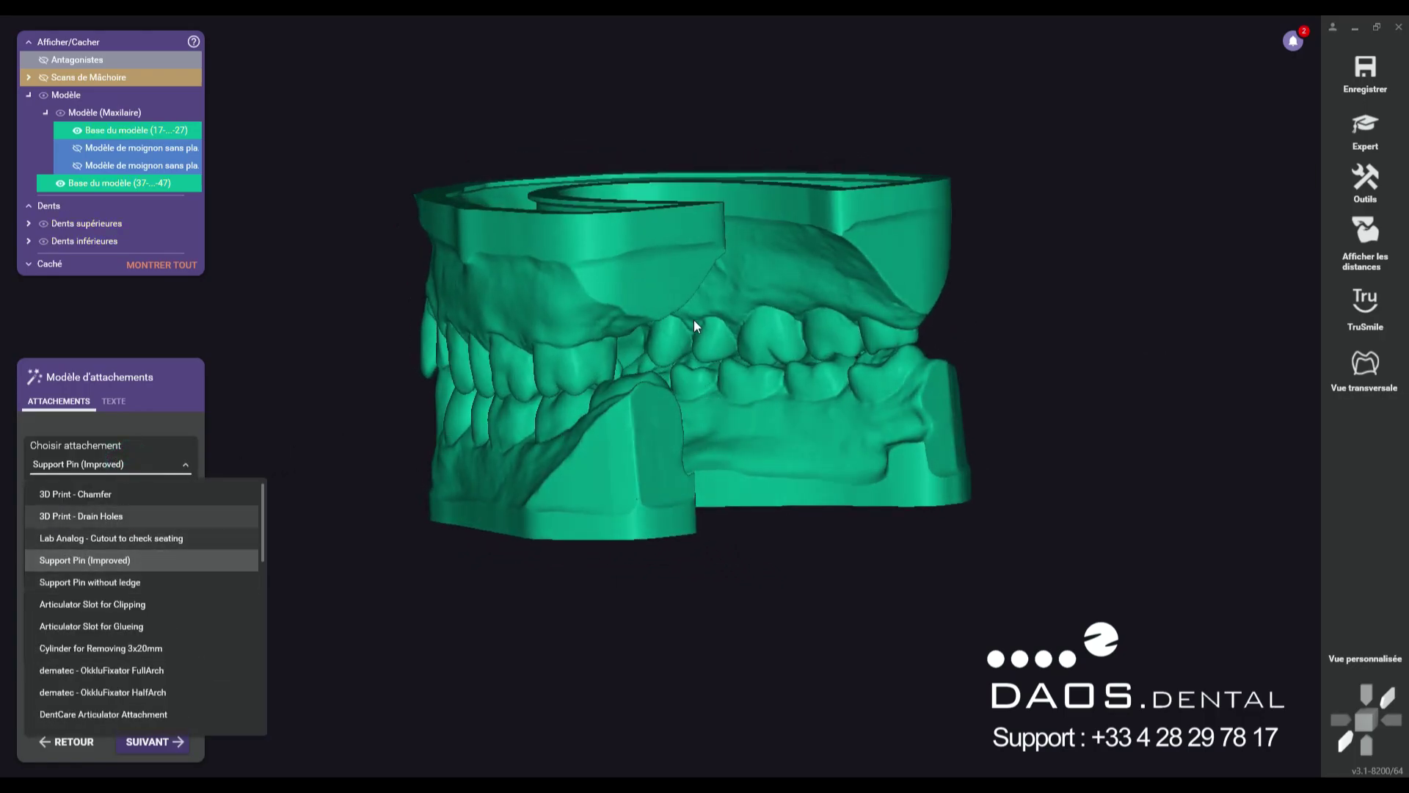
click(652, 231)
right_drag(901, 209, 684, 456)
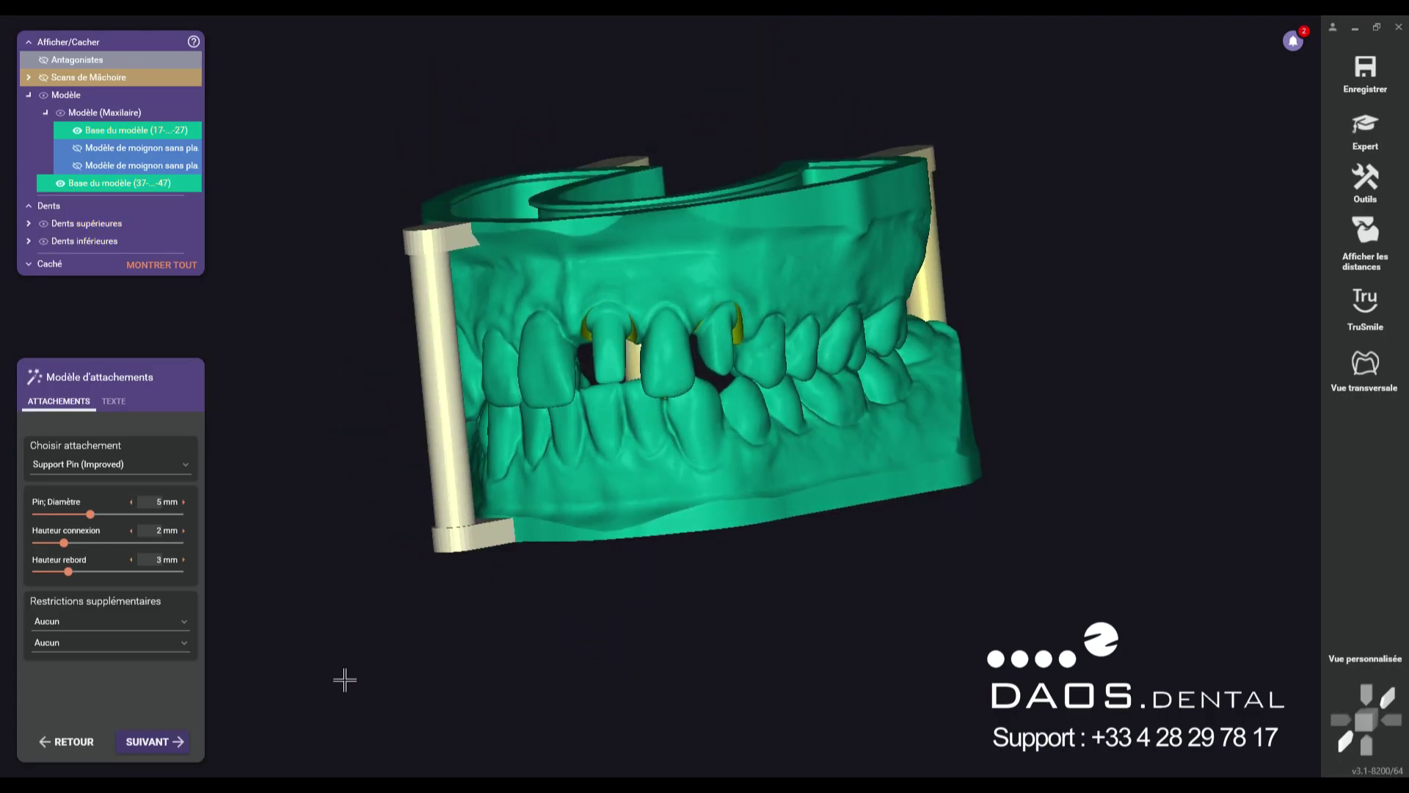
- Leave the models without added text and compute the final models with the support pins attached
click(113, 401)
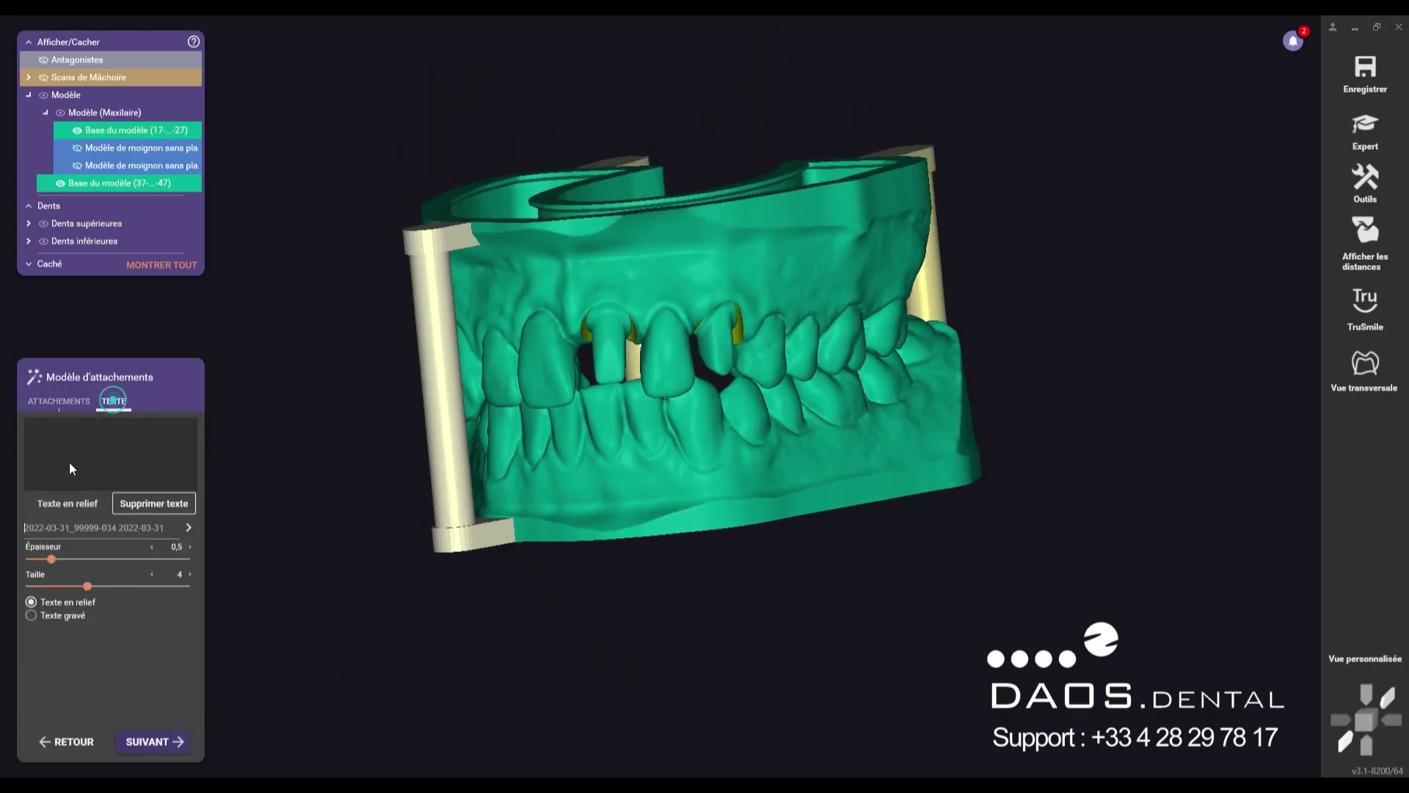
click(179, 741)
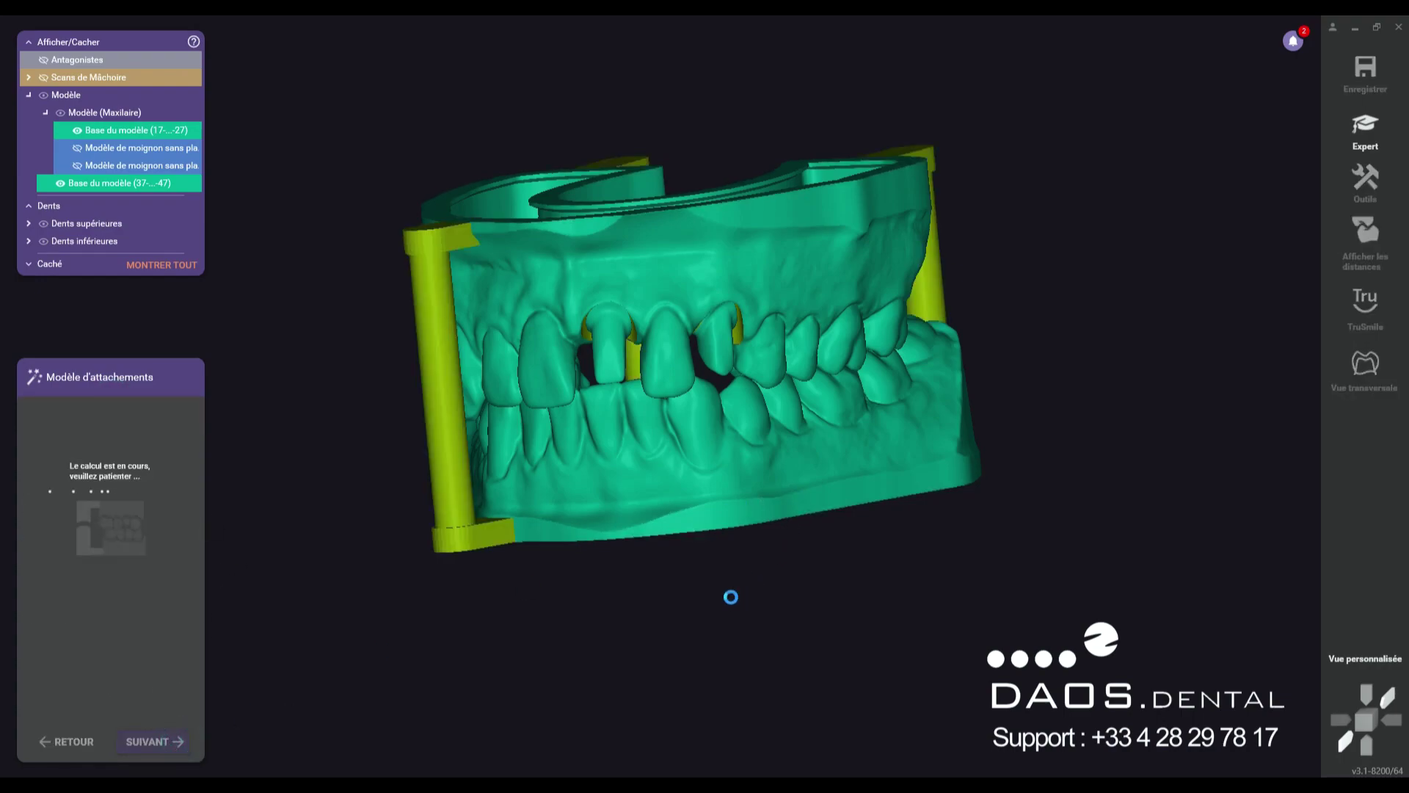
right_drag(313, 411, 326, 396)
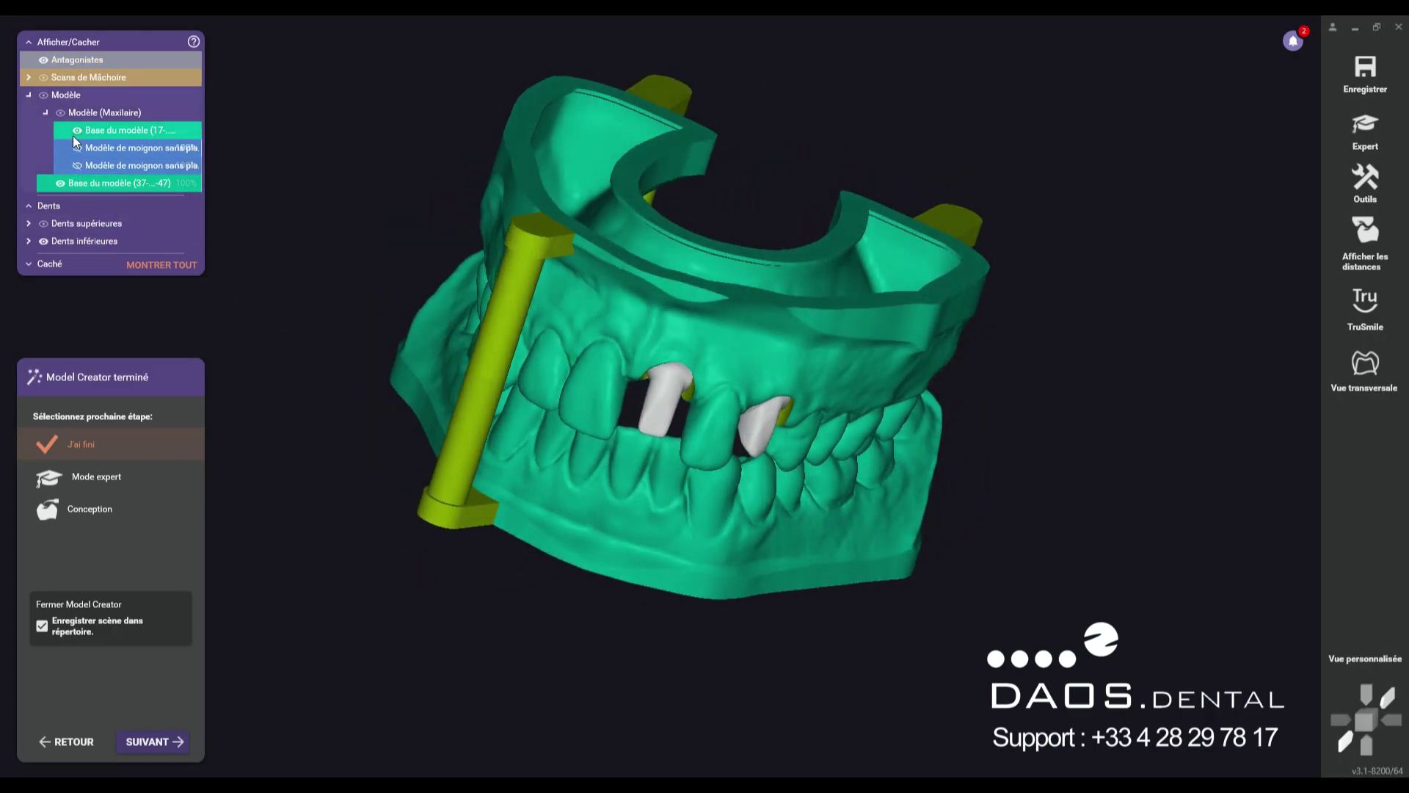
- Hide the lower model base and keep the upper model base (17-27) shown with its dies
click(78, 130)
click(60, 182)
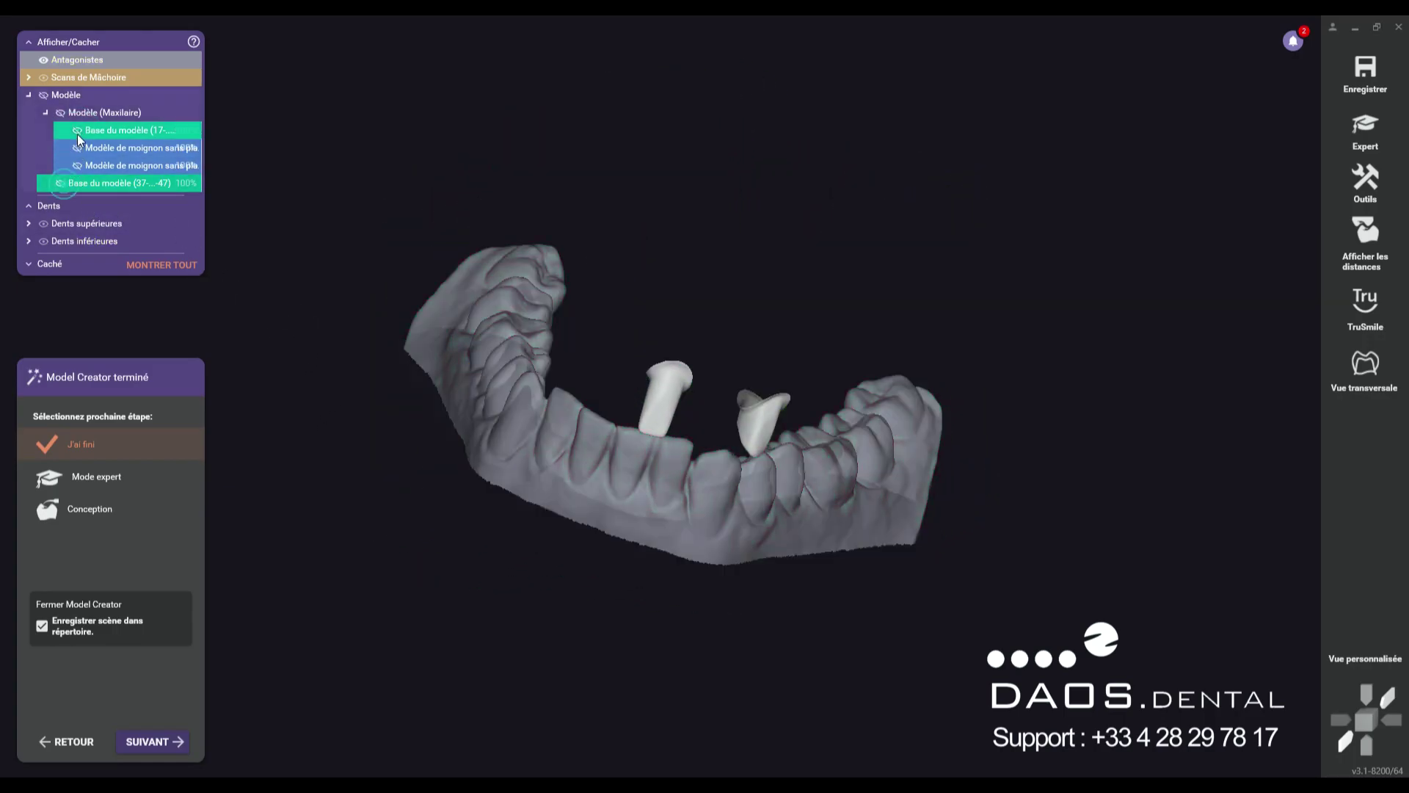
click(78, 130)
- Examine the support pins and their tips on the upper model base, along with the seated dies, from several sides
right_drag(371, 336, 372, 235)
scroll(421, 373, up, 5)
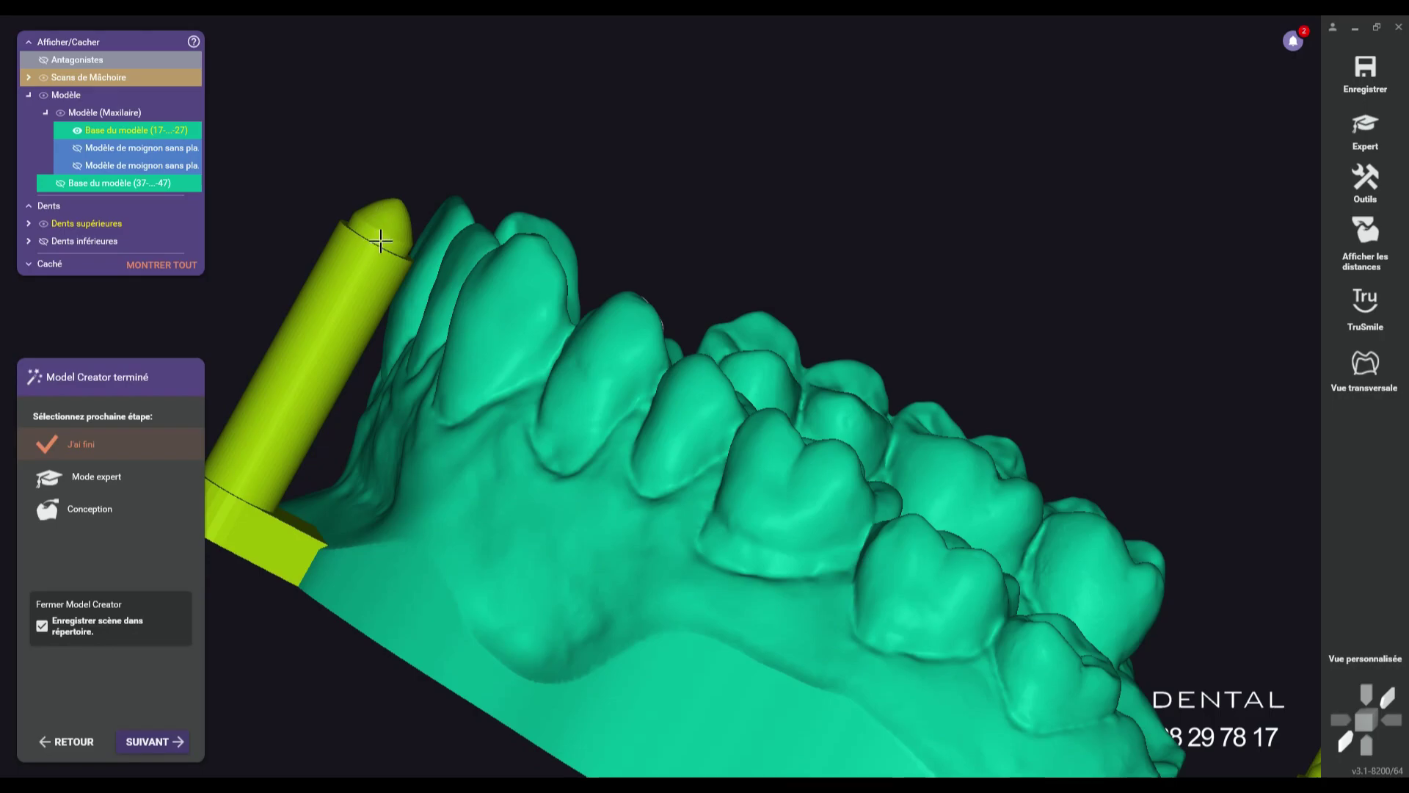
scroll(379, 234, down, 5)
right_drag(629, 315, 287, 227)
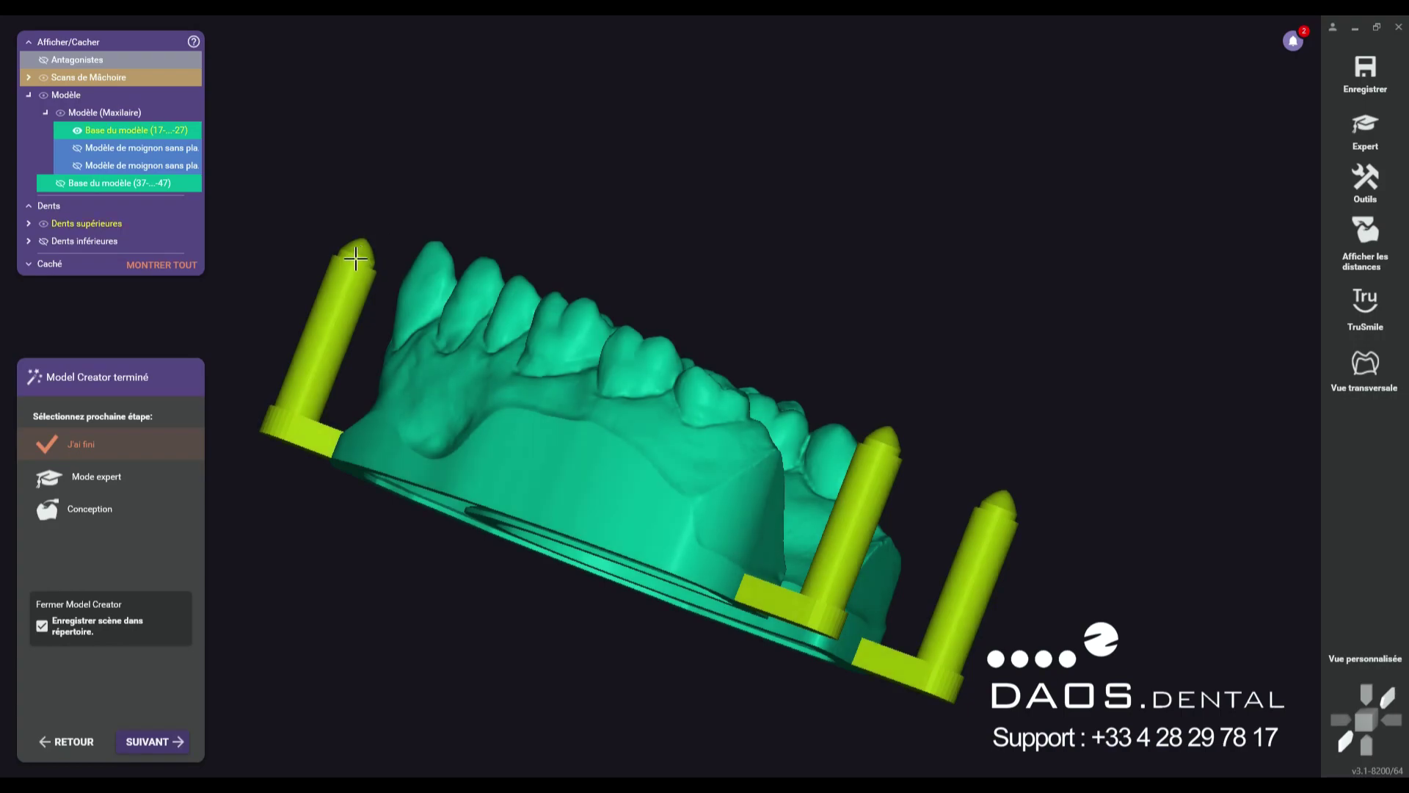
right_drag(535, 148, 749, 321)
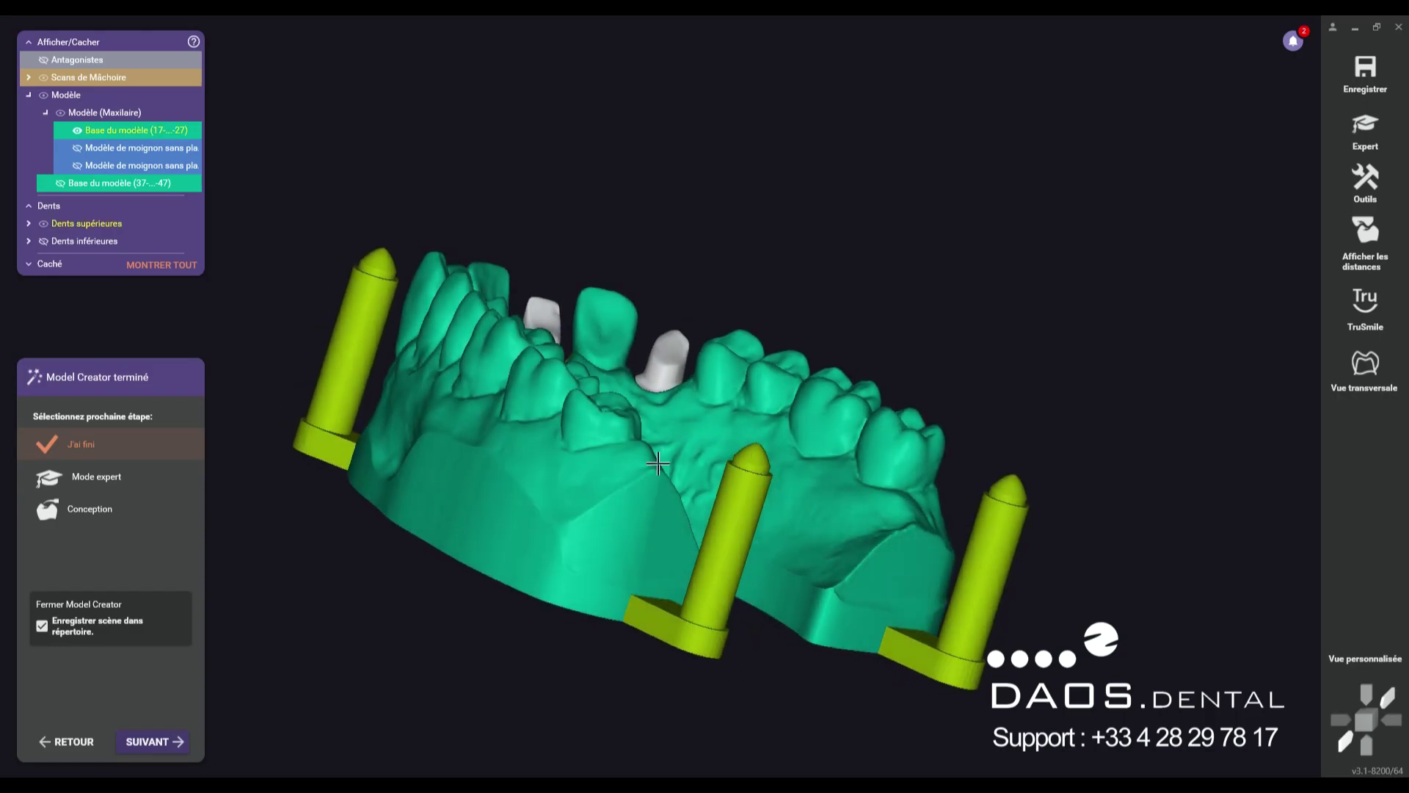
right_drag(734, 255, 758, 455)
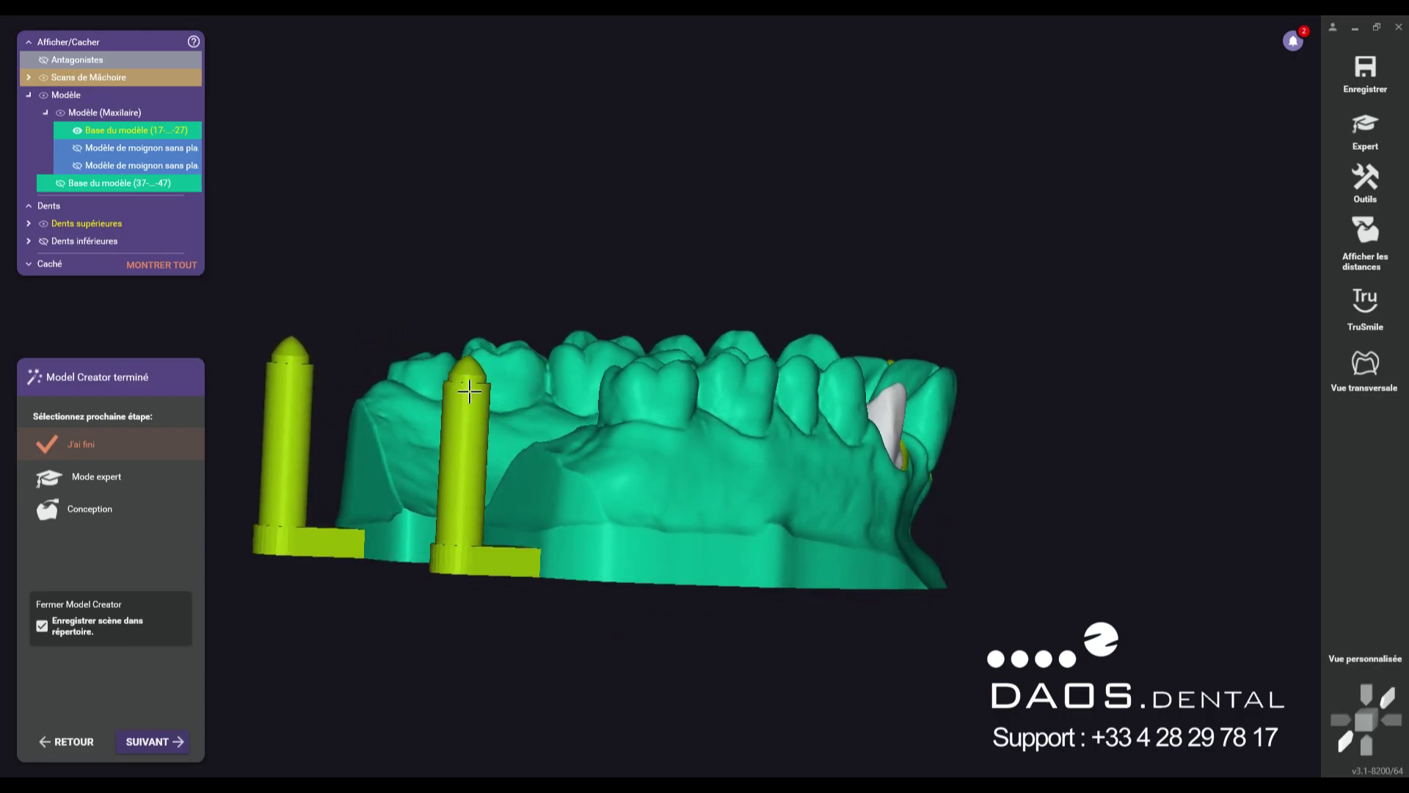
scroll(464, 383, up, 3)
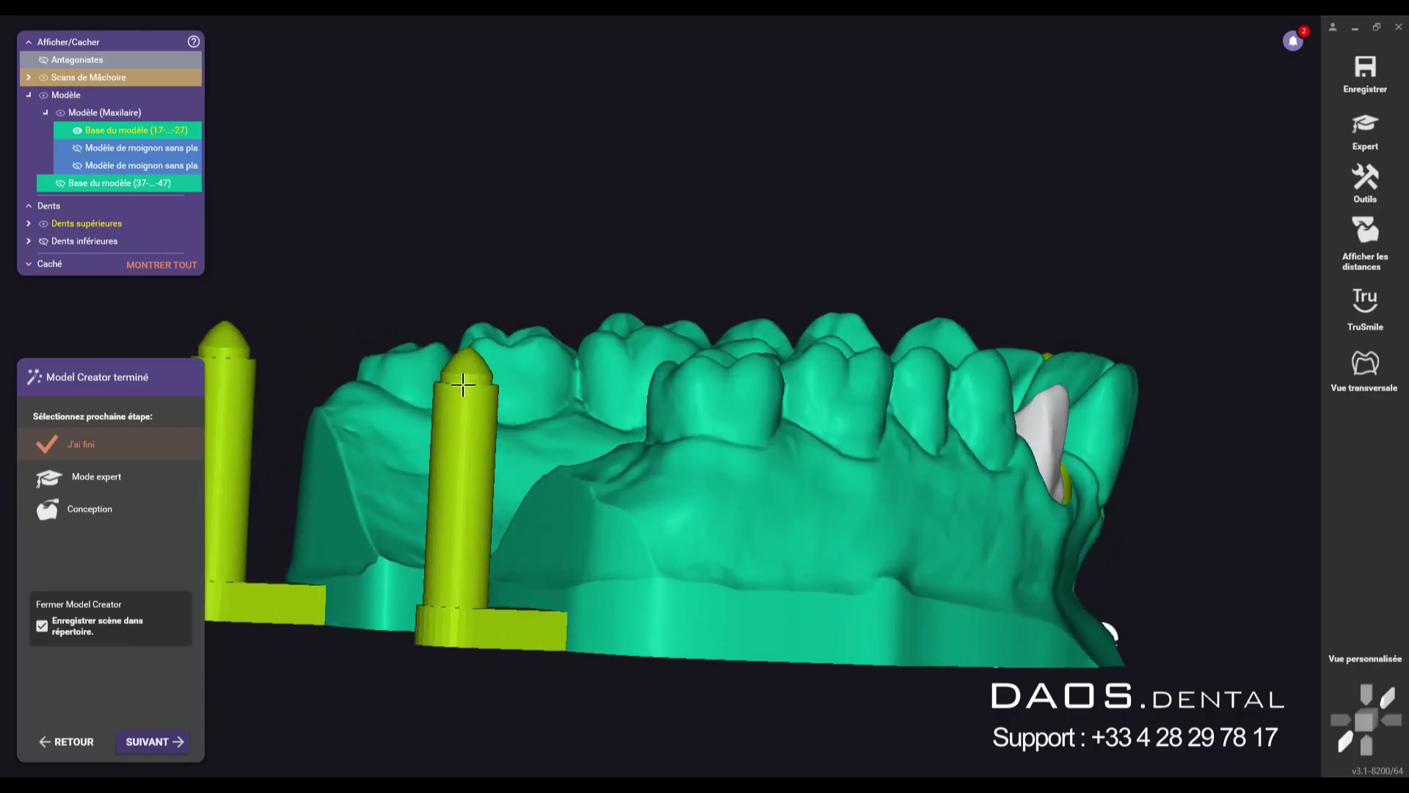
scroll(463, 383, up, 2)
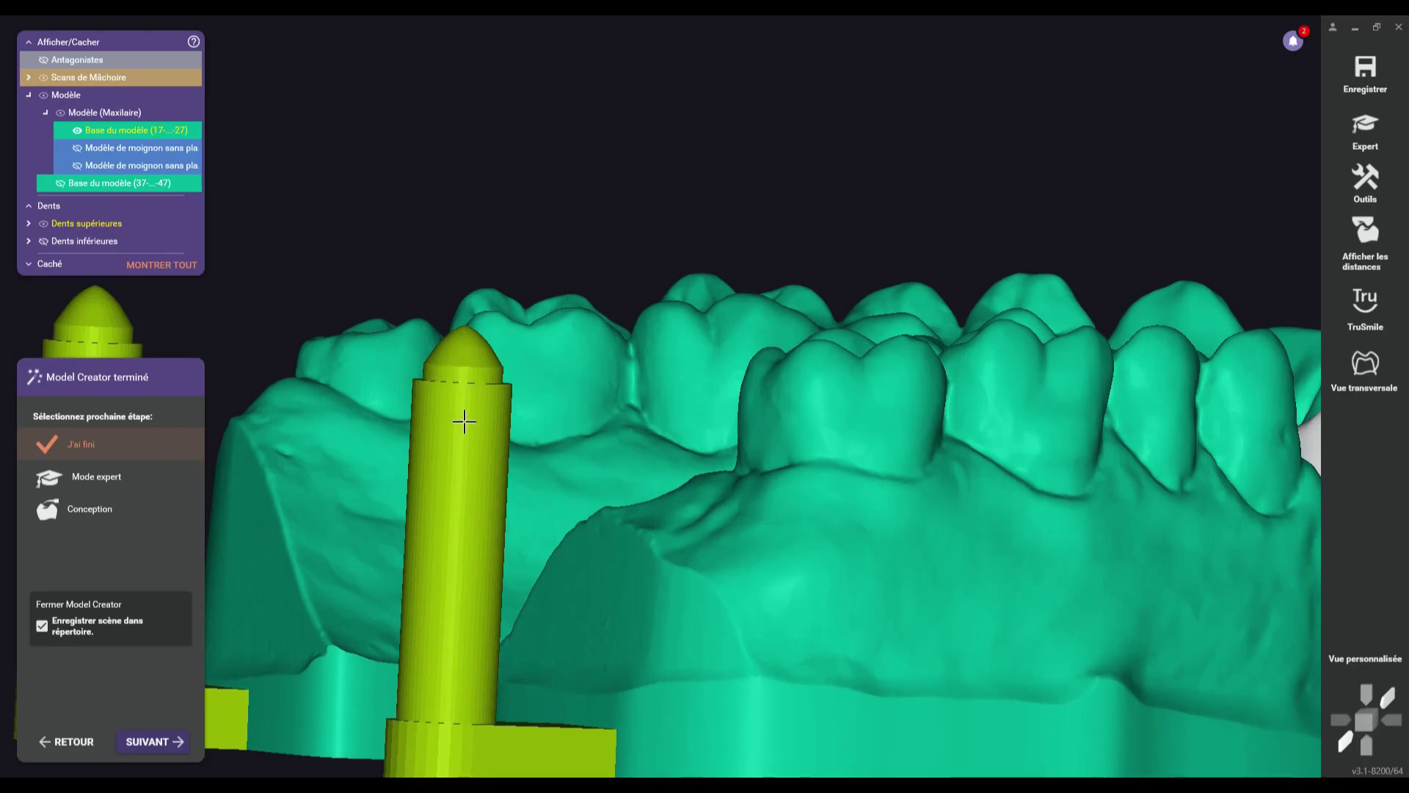
scroll(465, 419, down, 5)
right_drag(472, 440, 566, 517)
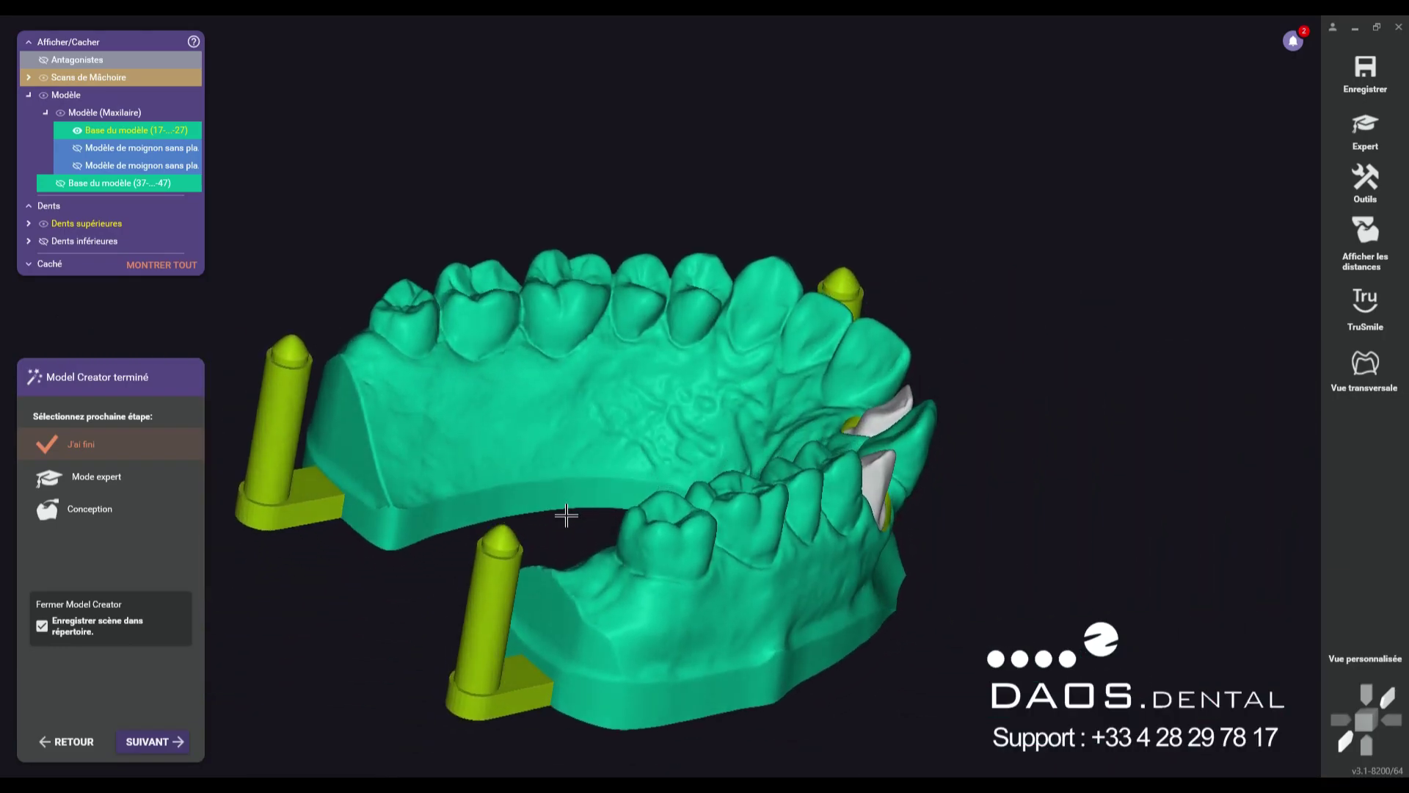
right_drag(842, 180, 585, 651)
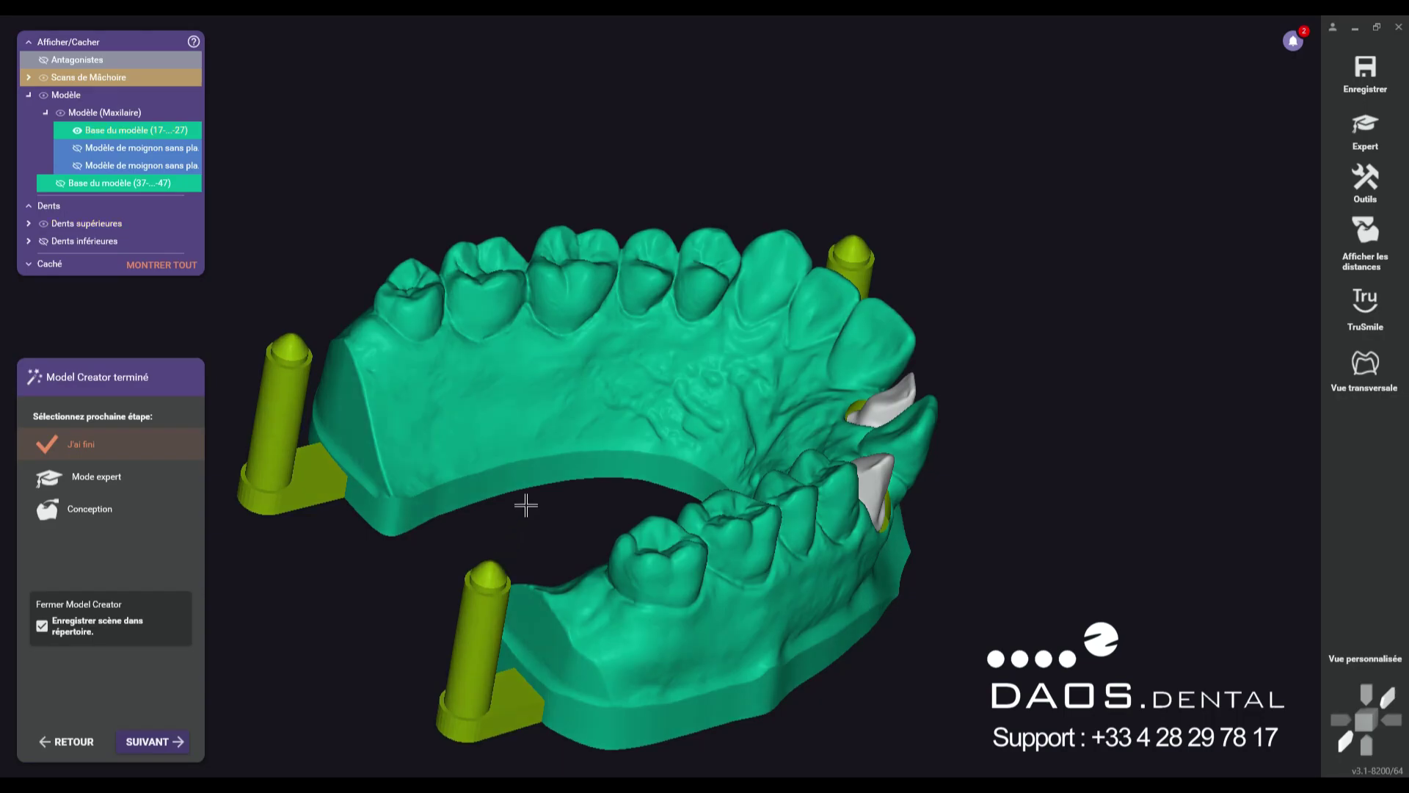
right_drag(527, 514, 527, 517)
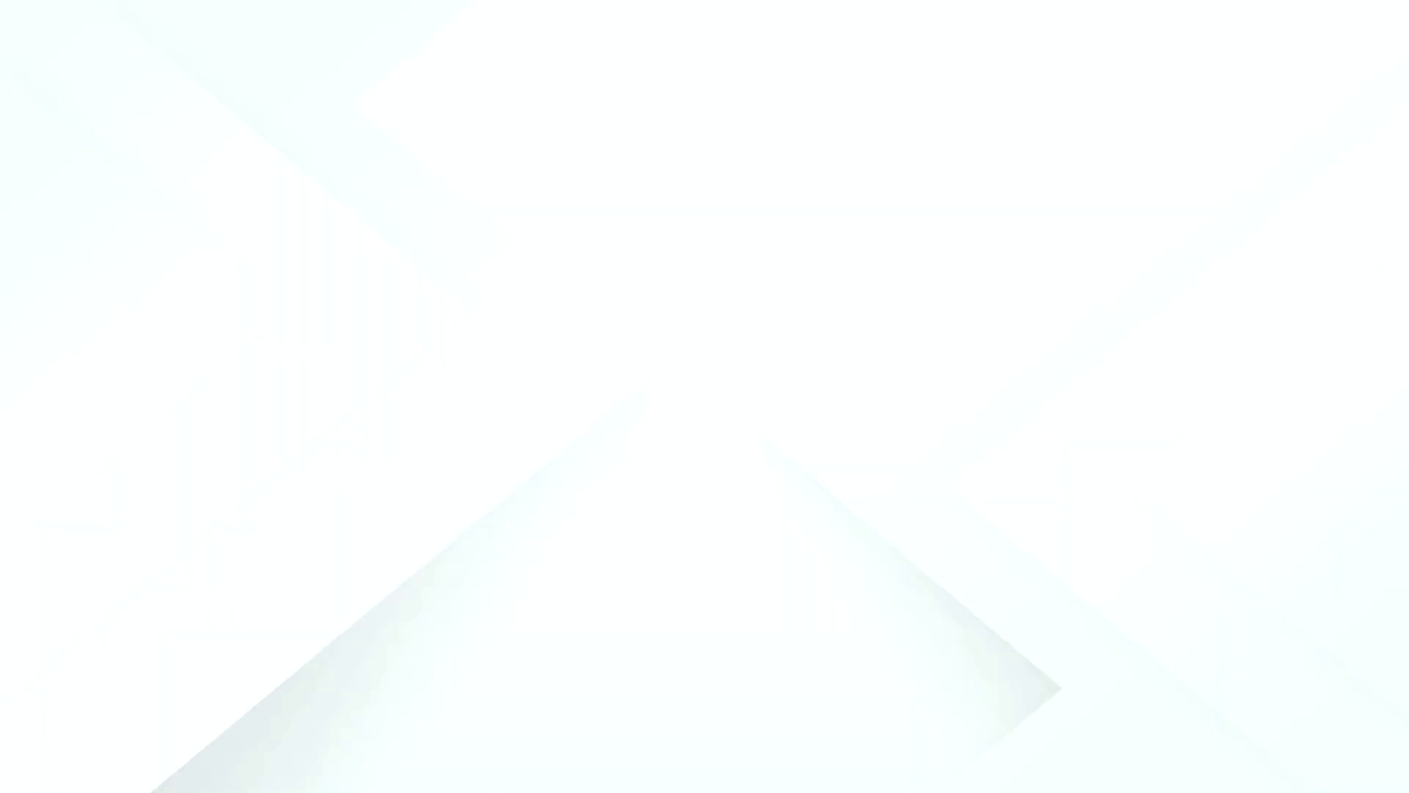